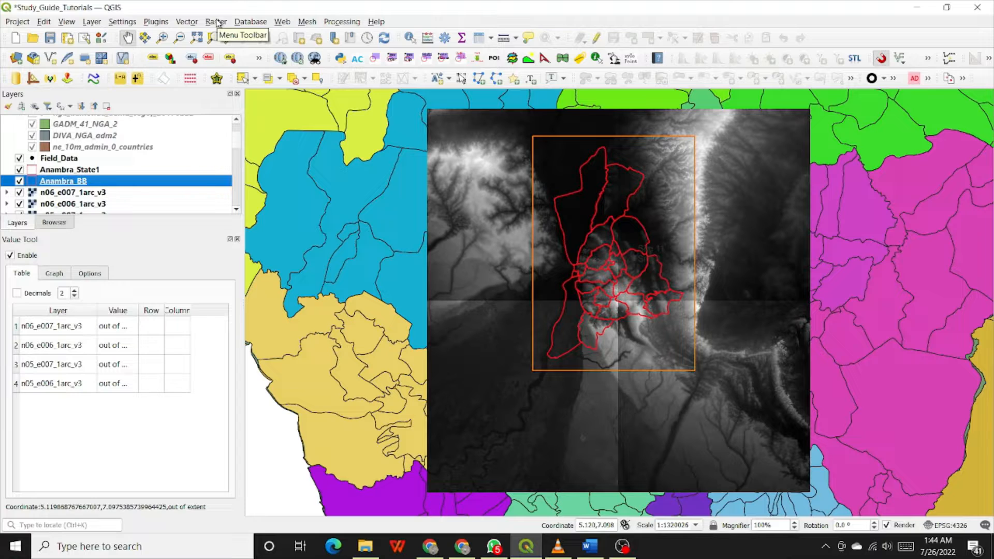
Open Clip Raster by Mask Layer with n05_e006_1arc_v3 as the input layer and Anambra_BB as the mask layer.
{"action": "left_click", "coordinate": [216, 22]}
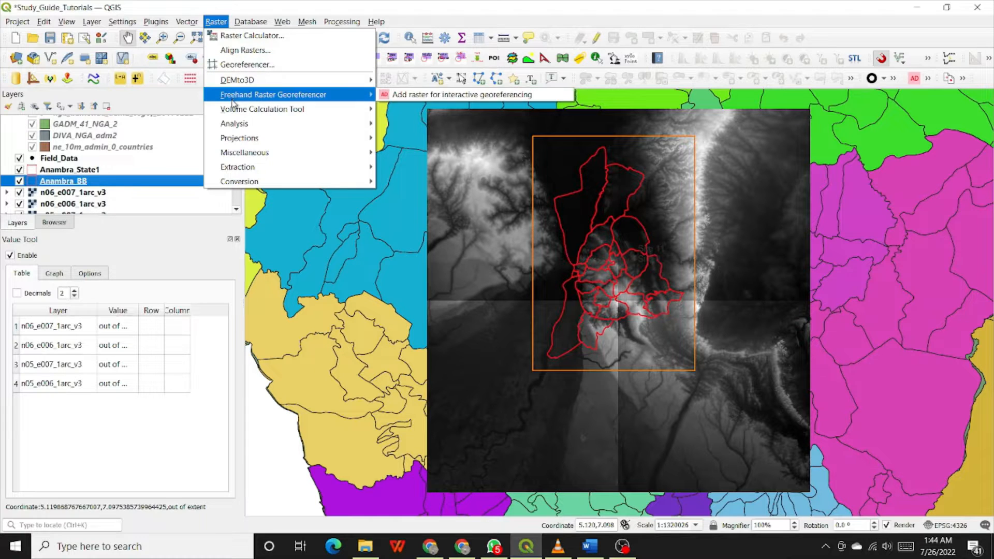
{"action": "mouse_move", "coordinate": [242, 140]}
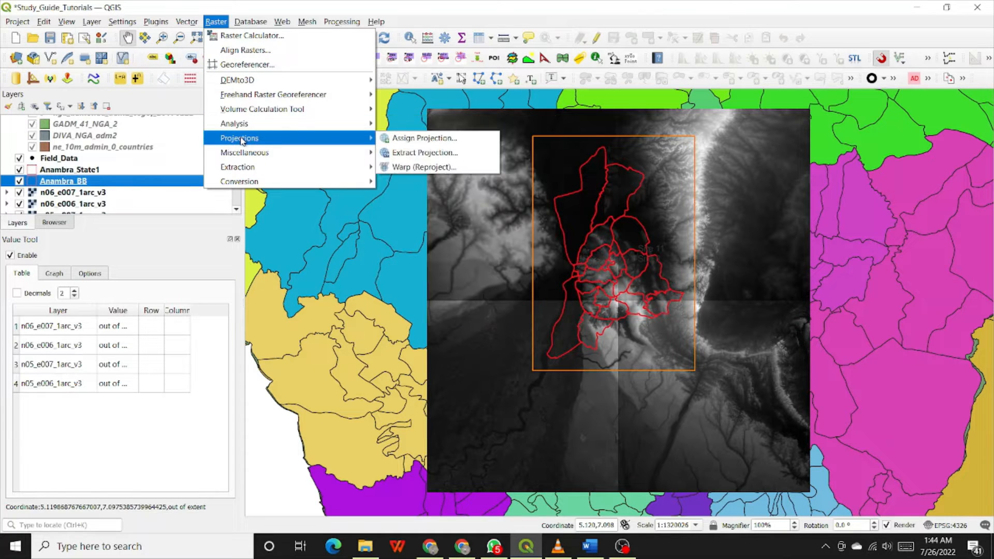
{"action": "mouse_move", "coordinate": [252, 168]}
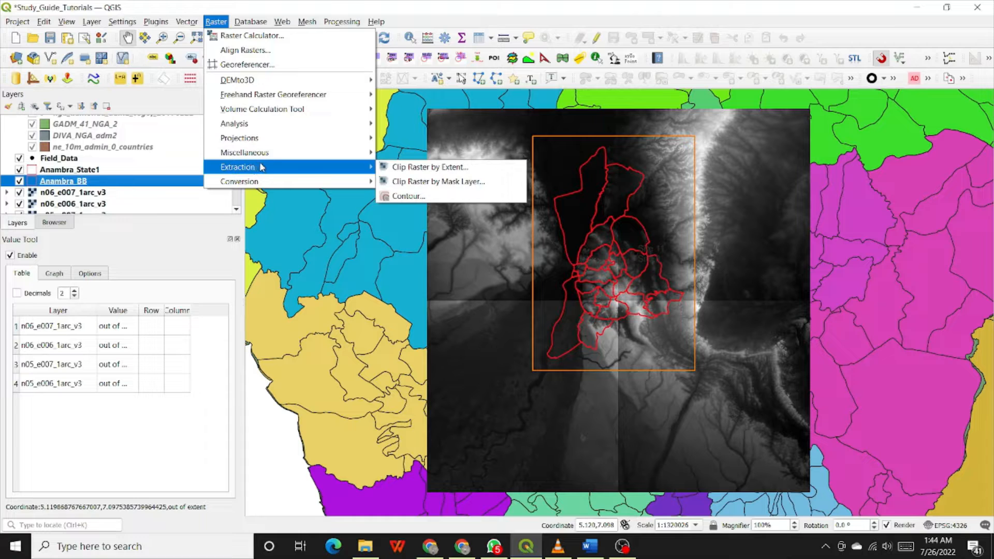
{"action": "left_click", "coordinate": [411, 181]}
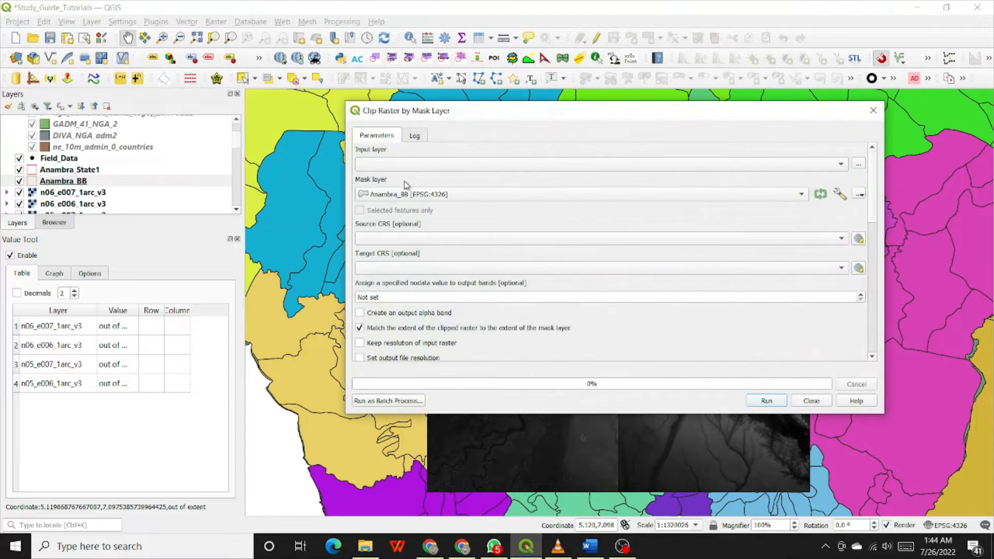
{"action": "left_click_drag", "start_coordinate": [466, 115], "coordinate": [373, 89]}
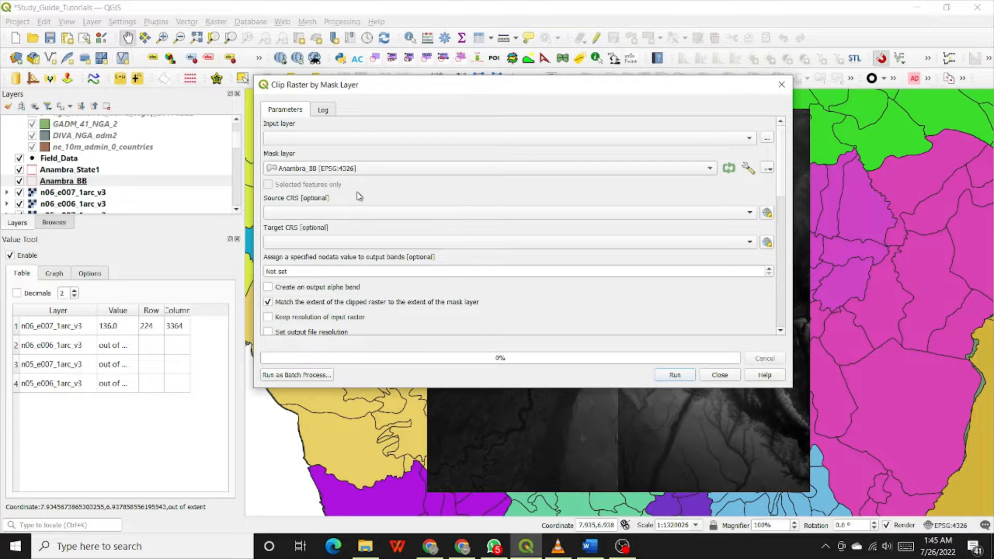
{"action": "left_click", "coordinate": [750, 140]}
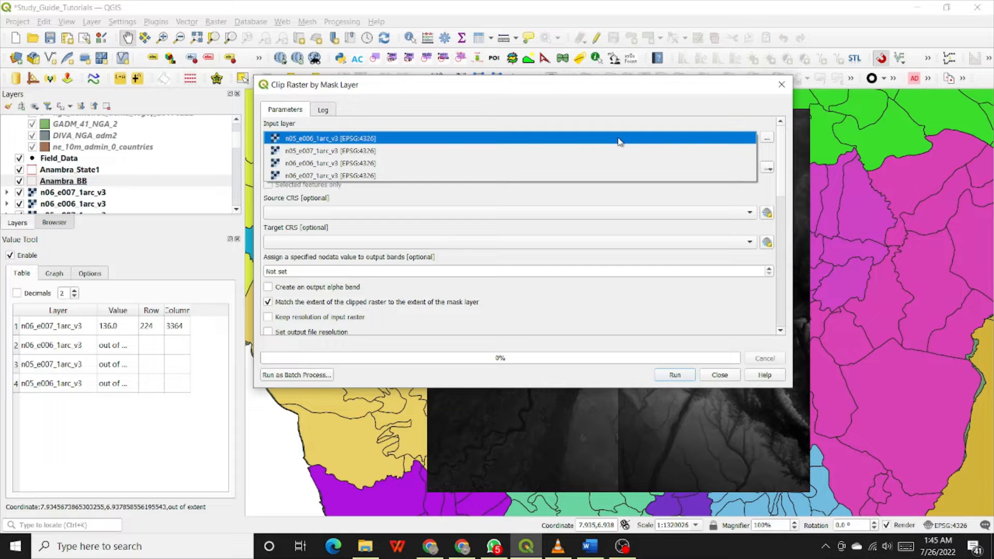
{"action": "left_click", "coordinate": [344, 139]}
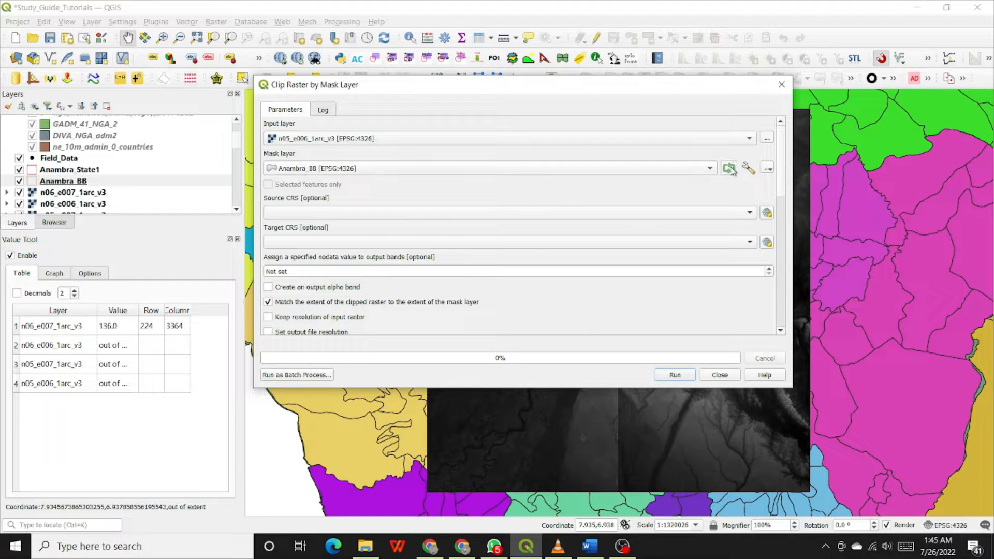
{"action": "left_click", "coordinate": [709, 168]}
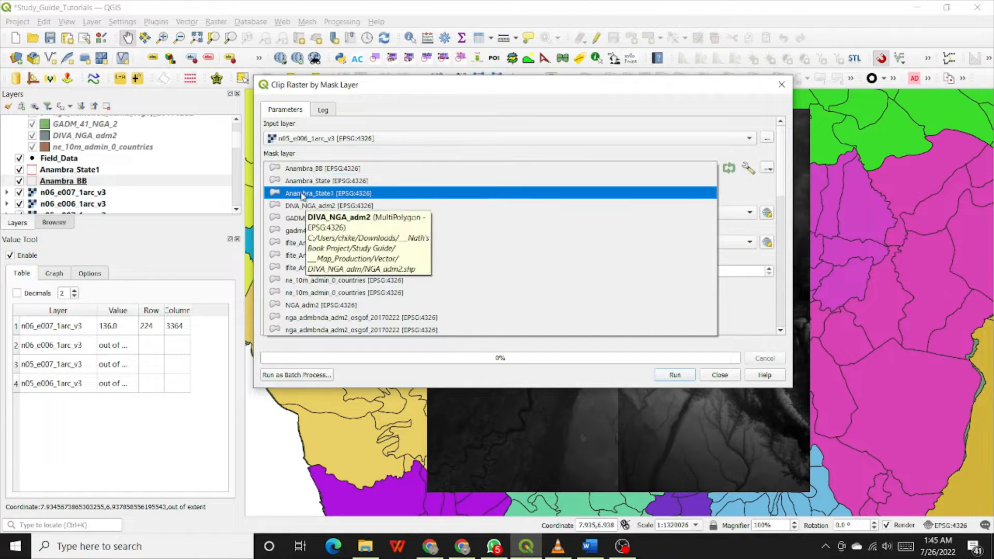
{"action": "left_click", "coordinate": [315, 168]}
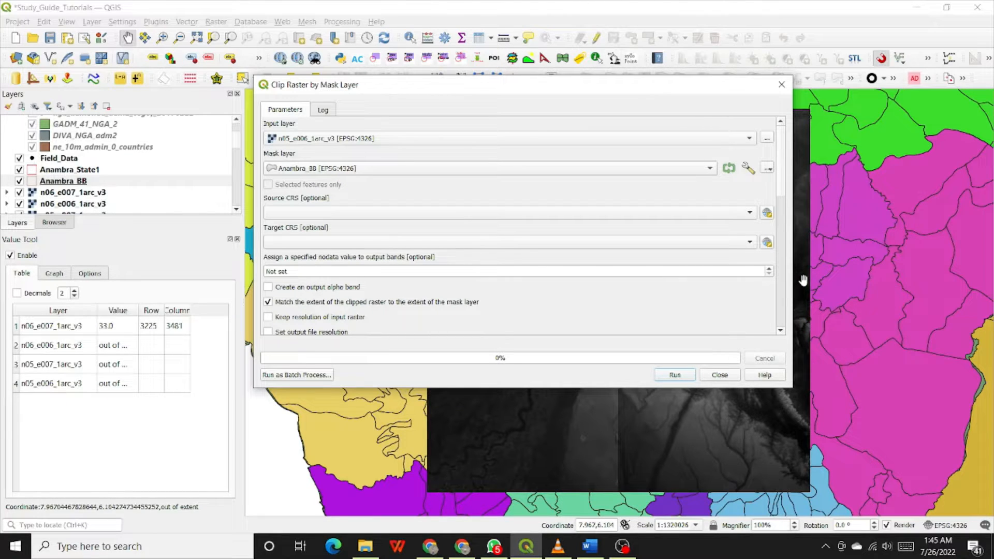
Review the clip tool's nodata, extent-matching and output resolution options.
{"action": "scroll", "coordinate": [782, 332], "scroll_direction": "down", "scroll_amount": 5}
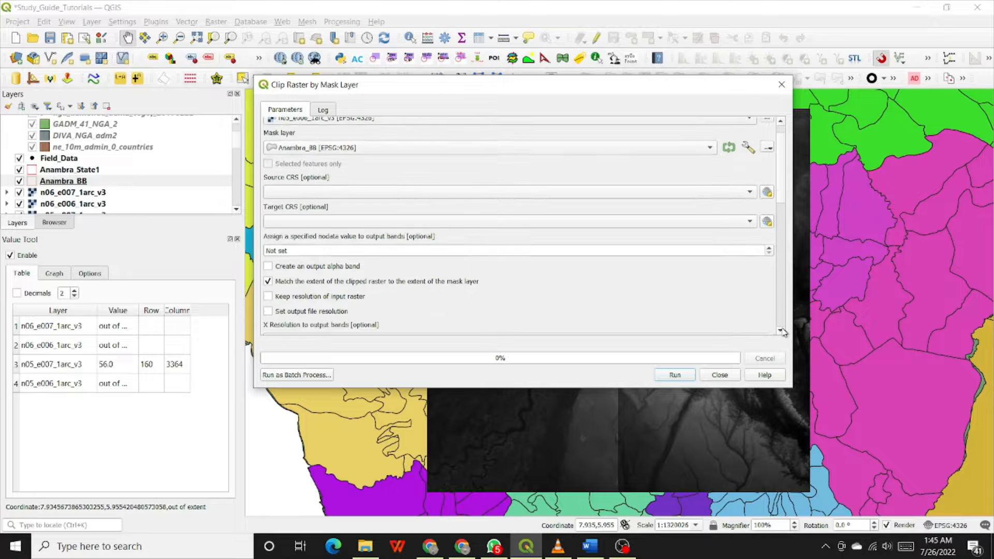
{"action": "scroll", "coordinate": [783, 332], "scroll_direction": "down", "scroll_amount": 6}
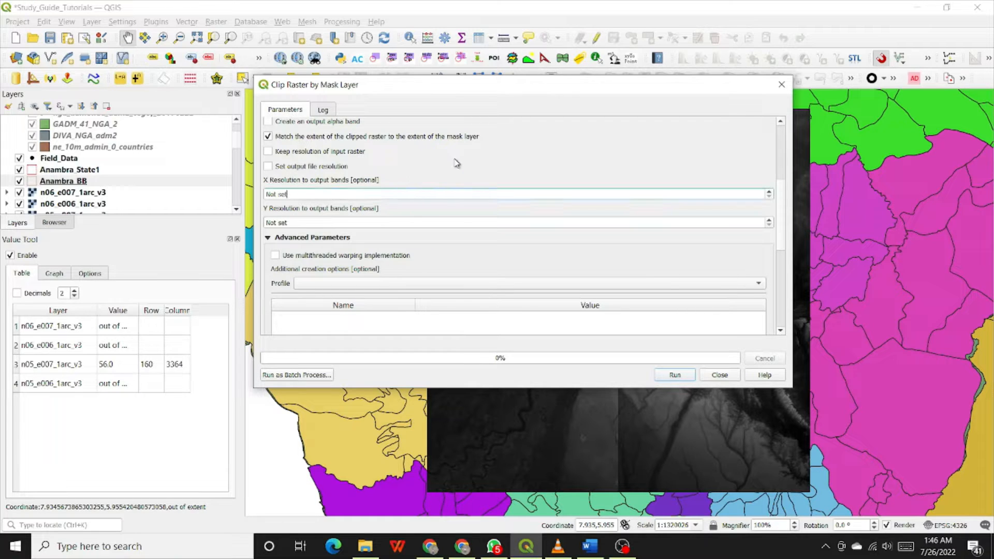
{"action": "scroll", "coordinate": [457, 164], "scroll_direction": "up", "scroll_amount": 2}
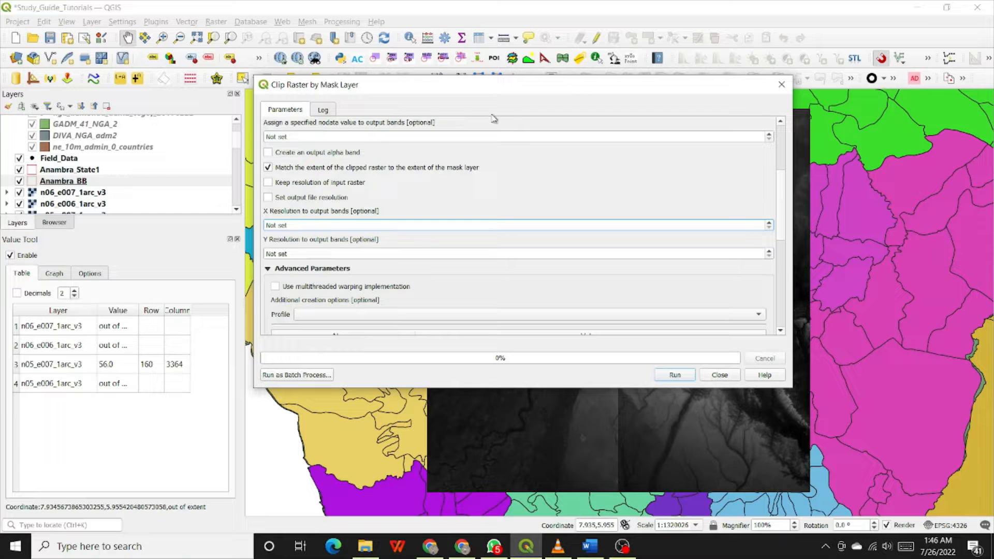
{"action": "scroll", "coordinate": [678, 127], "scroll_direction": "up", "scroll_amount": 2}
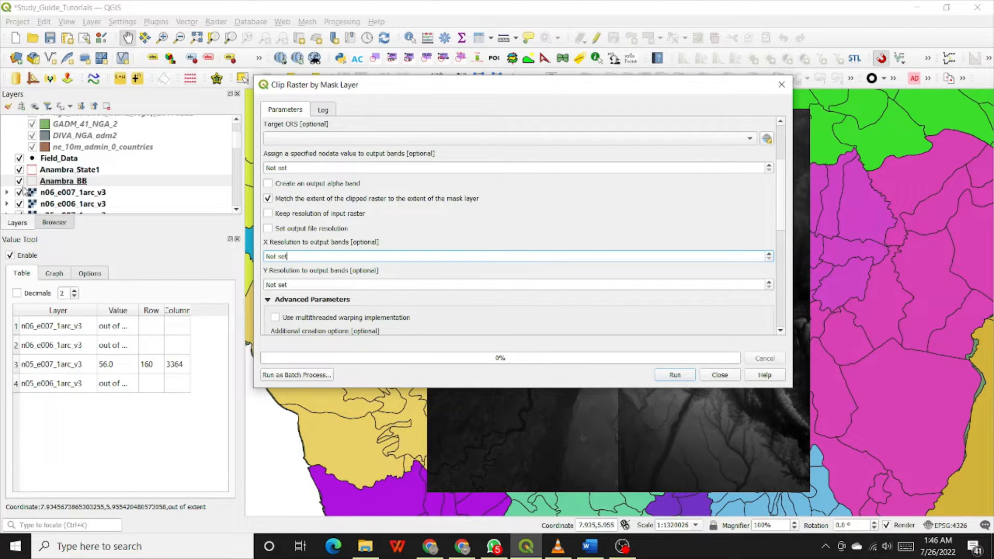
Examine the band value ranges of the n06_e007_1arc_v3 and n06_e006_1arc_v3 rasters, collapsing each legend again.
{"action": "left_click", "coordinate": [236, 209]}
{"action": "left_click", "coordinate": [237, 209]}
{"action": "left_click", "coordinate": [236, 210]}
{"action": "left_click", "coordinate": [236, 209]}
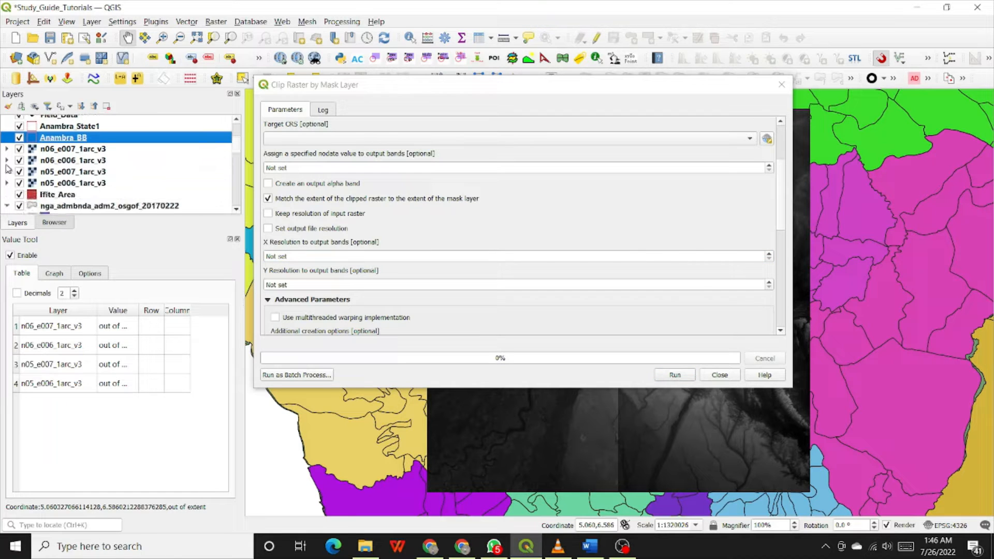
{"action": "left_click", "coordinate": [6, 148]}
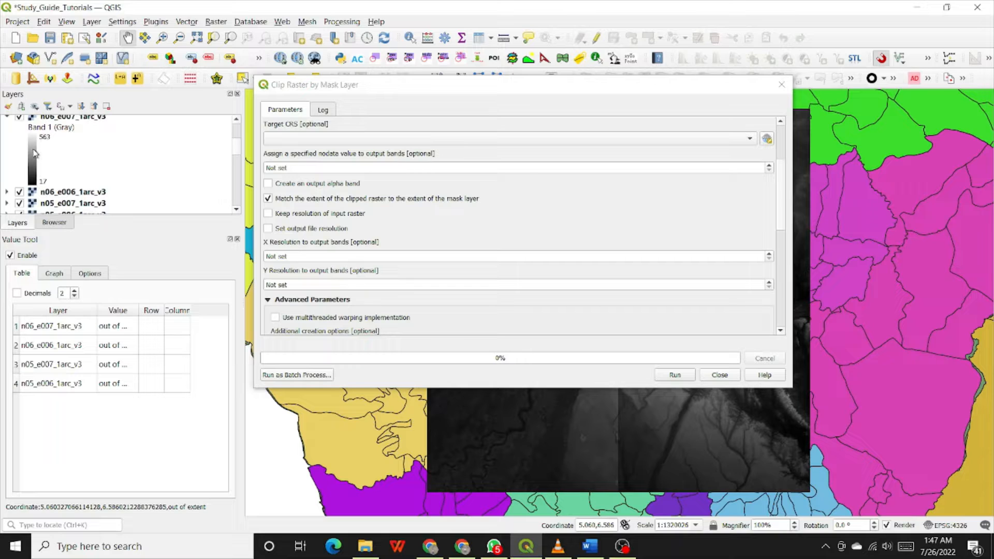
{"action": "left_click", "coordinate": [7, 119]}
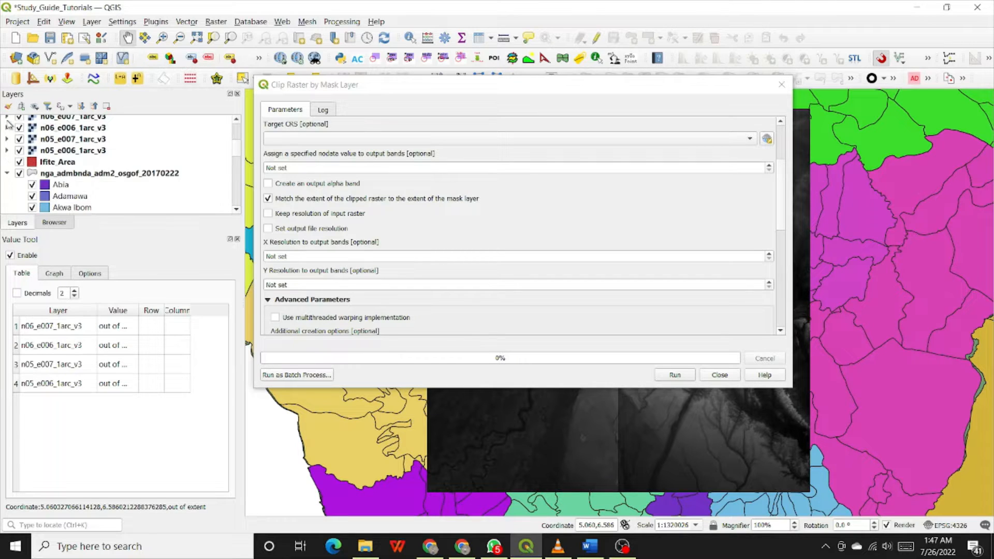
{"action": "left_click", "coordinate": [7, 128]}
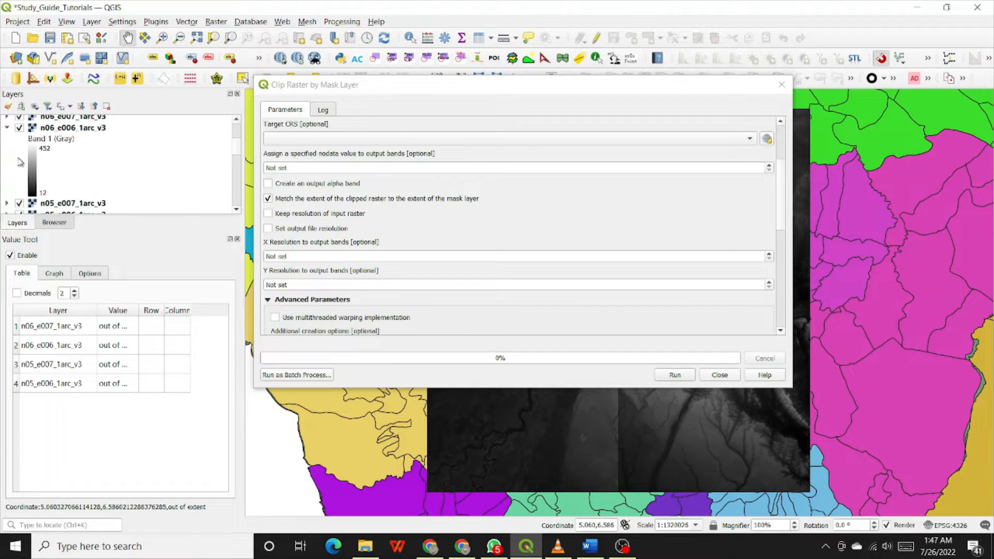
{"action": "left_click", "coordinate": [7, 128]}
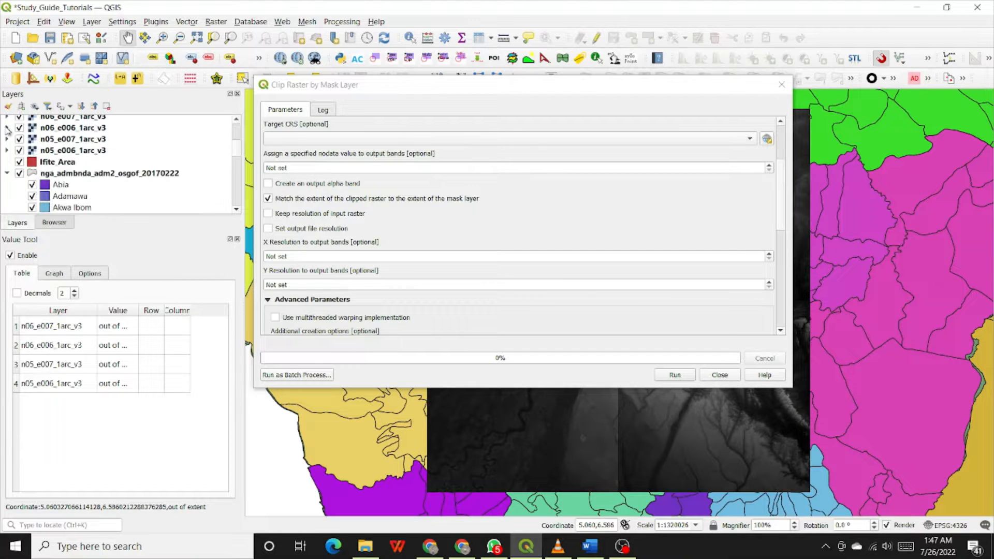
Examine the band value ranges of the n05_e007_1arc_v3 and n05_e006_1arc_v3 rasters, collapsing both legends again.
{"action": "left_click", "coordinate": [6, 139]}
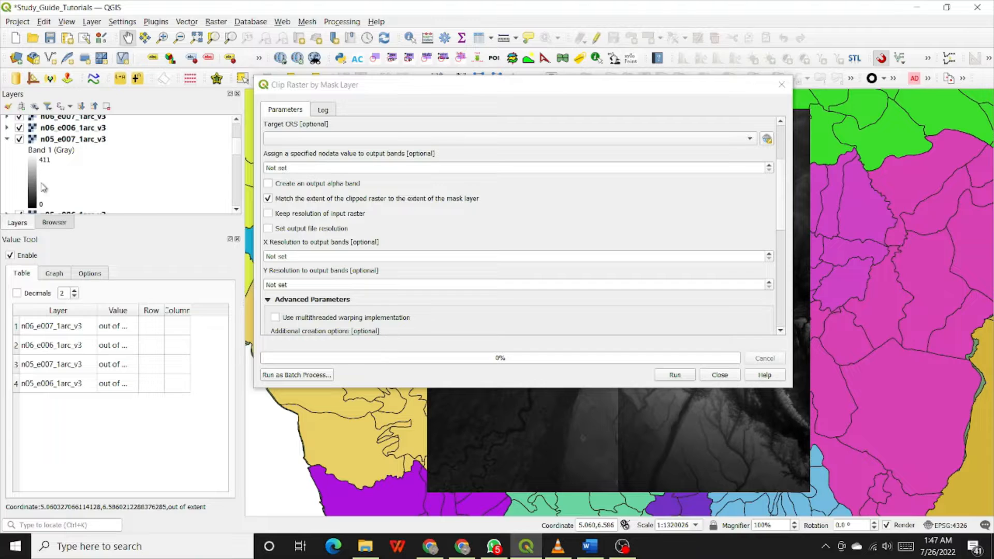
{"action": "scroll", "coordinate": [34, 187], "scroll_direction": "down", "scroll_amount": 1}
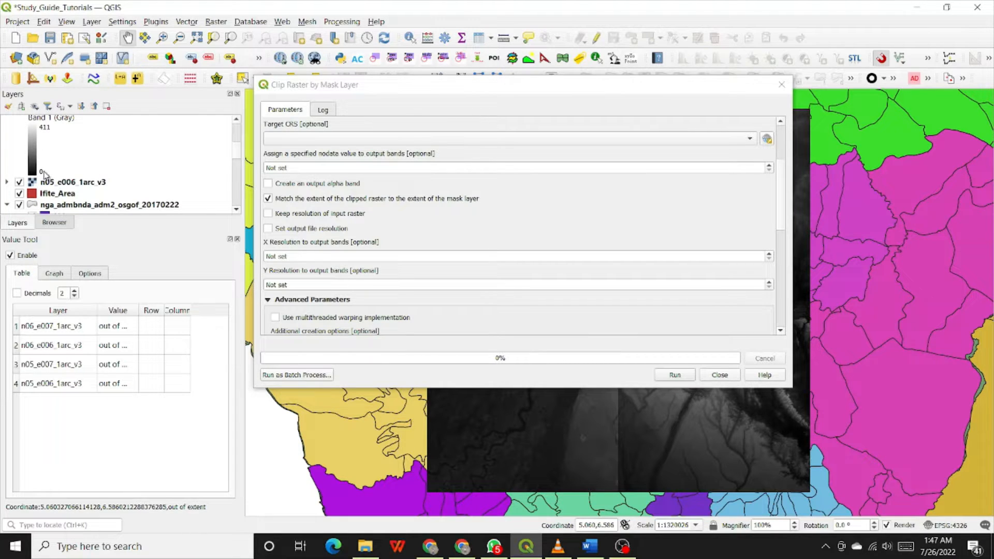
{"action": "scroll", "coordinate": [44, 174], "scroll_direction": "up", "scroll_amount": 1}
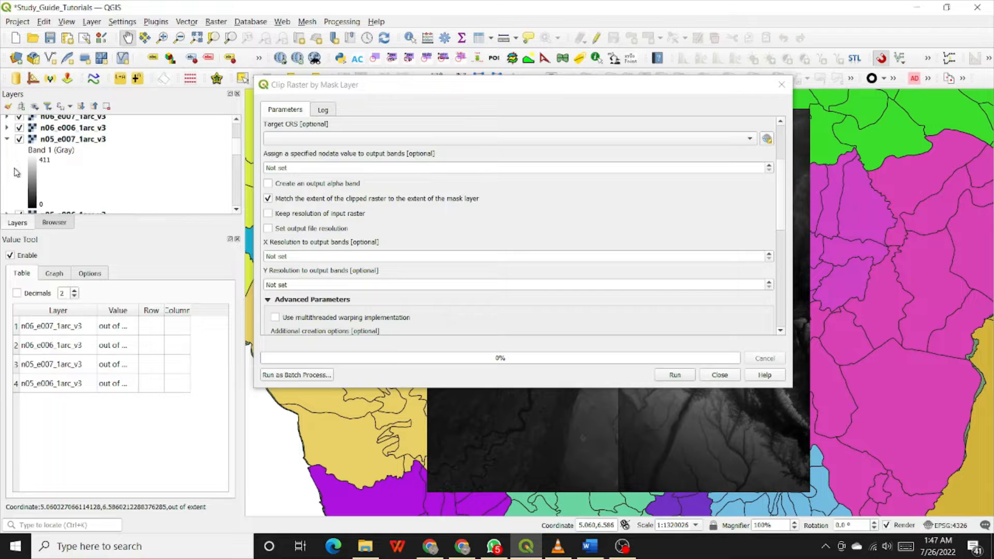
{"action": "scroll", "coordinate": [13, 168], "scroll_direction": "down", "scroll_amount": 1}
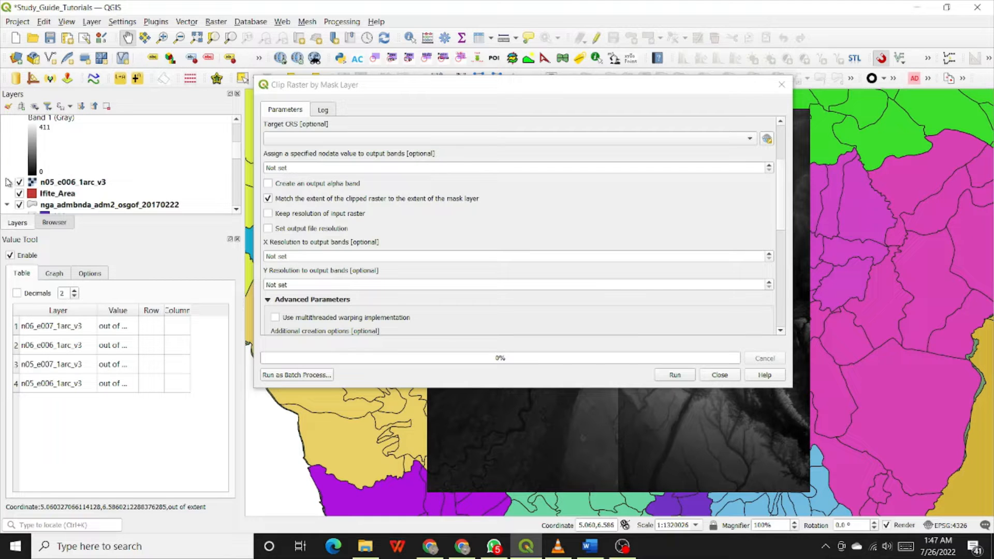
{"action": "left_click", "coordinate": [7, 182]}
{"action": "scroll", "coordinate": [31, 187], "scroll_direction": "down", "scroll_amount": 1}
{"action": "scroll", "coordinate": [37, 187], "scroll_direction": "down", "scroll_amount": 1}
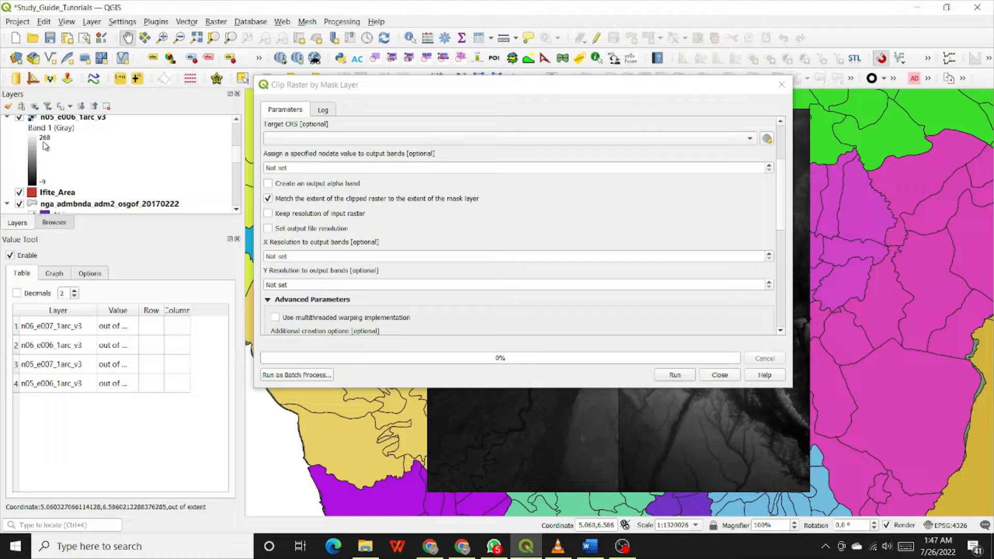
{"action": "scroll", "coordinate": [51, 162], "scroll_direction": "up", "scroll_amount": 2}
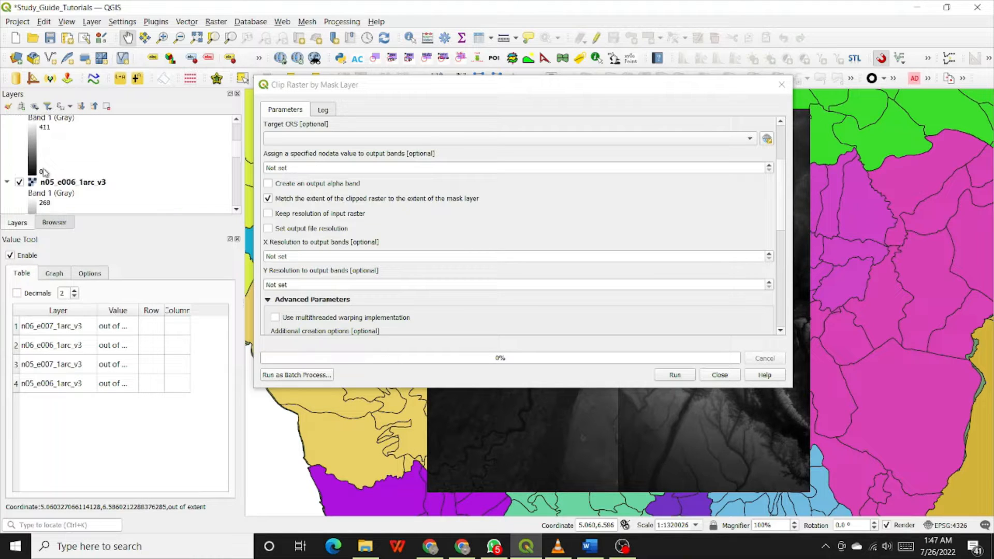
{"action": "left_click", "coordinate": [6, 186]}
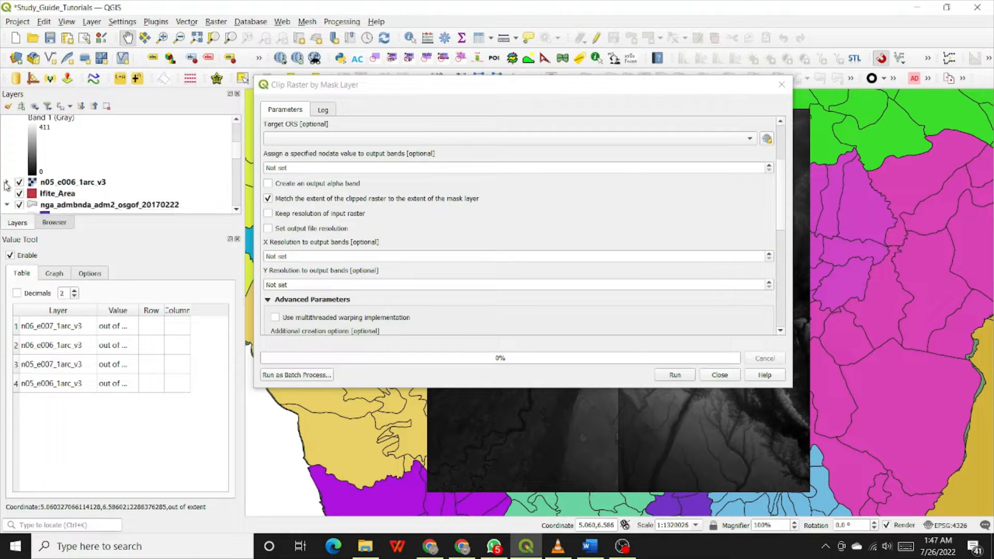
{"action": "scroll", "coordinate": [13, 176], "scroll_direction": "up", "scroll_amount": 1}
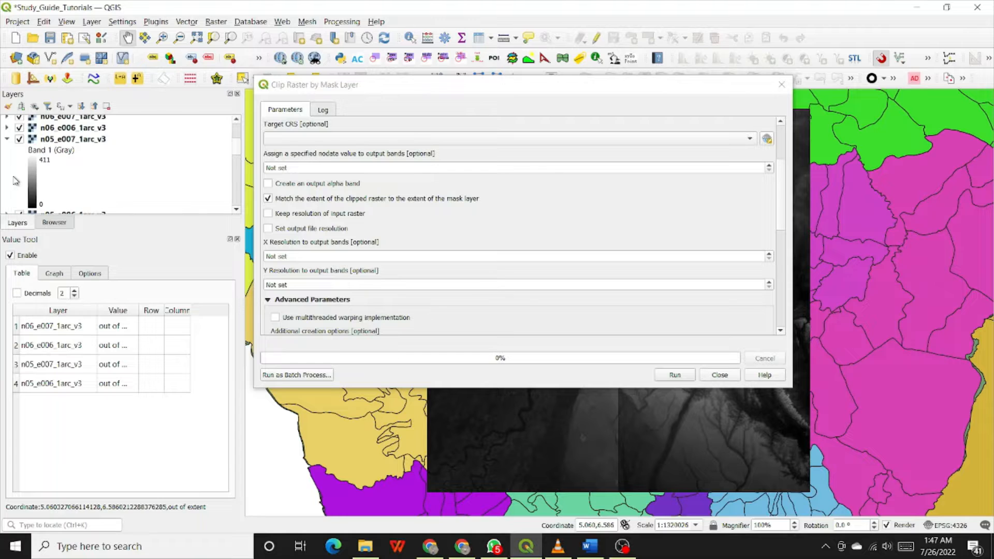
{"action": "left_click", "coordinate": [6, 140]}
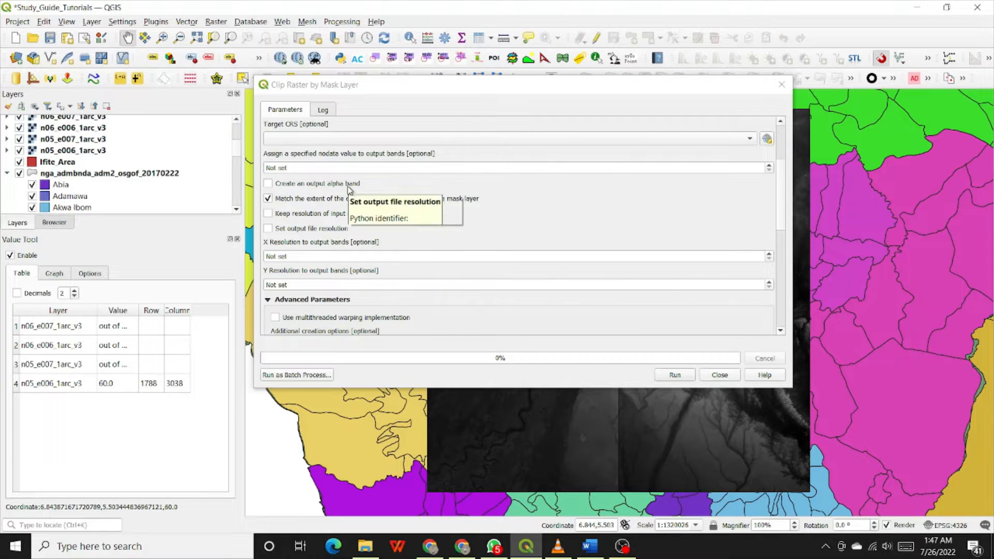
Examine the clip tool's nodata value, advanced parameters, clipped output destination and GDAL console call.
{"action": "left_click", "coordinate": [291, 167]}
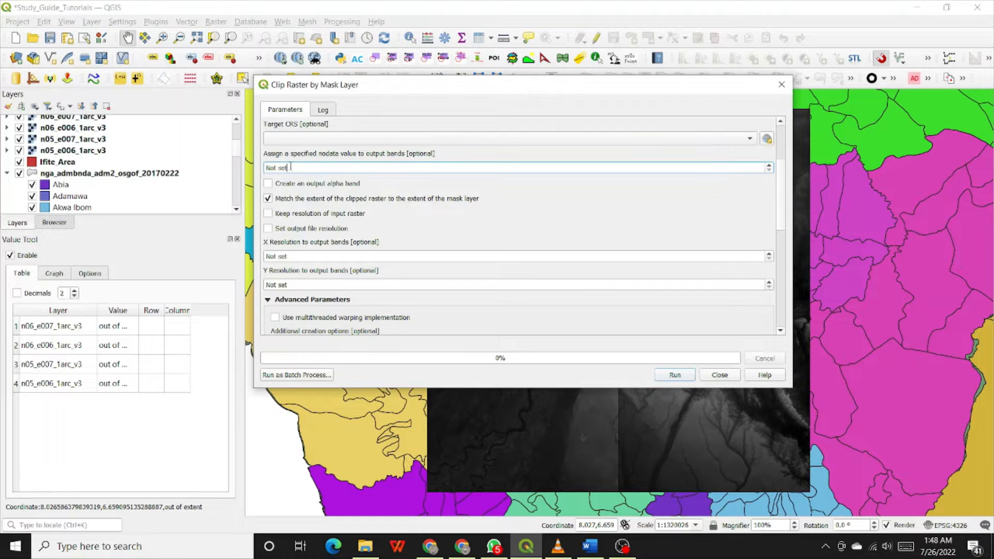
{"action": "double_click", "coordinate": [291, 167]}
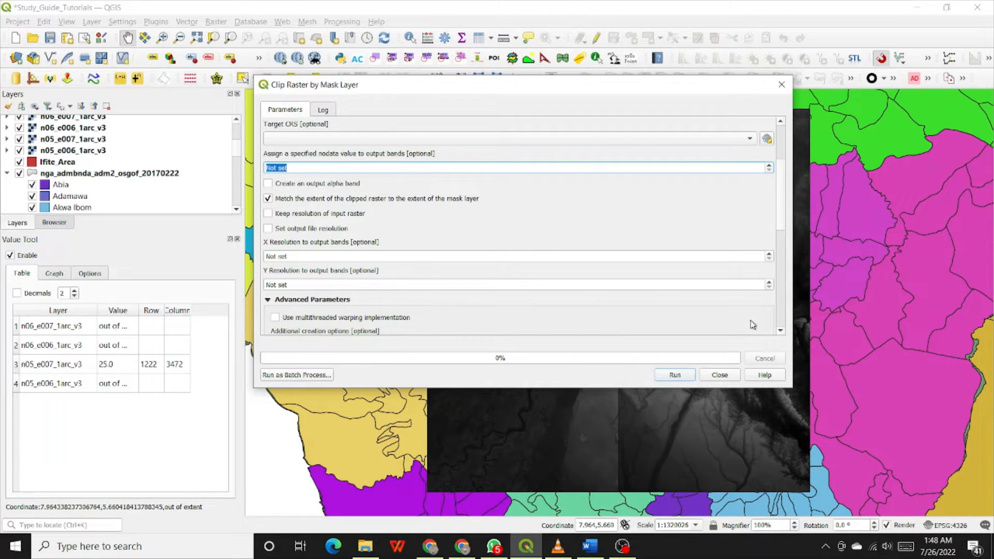
{"action": "scroll", "coordinate": [779, 223], "scroll_direction": "down", "scroll_amount": 10}
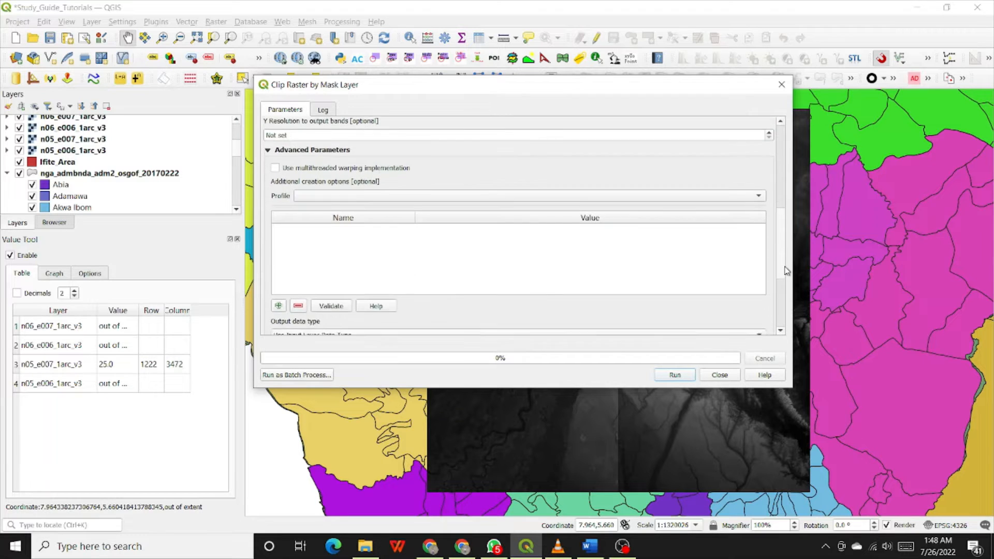
{"action": "scroll", "coordinate": [789, 302], "scroll_direction": "down", "scroll_amount": 3}
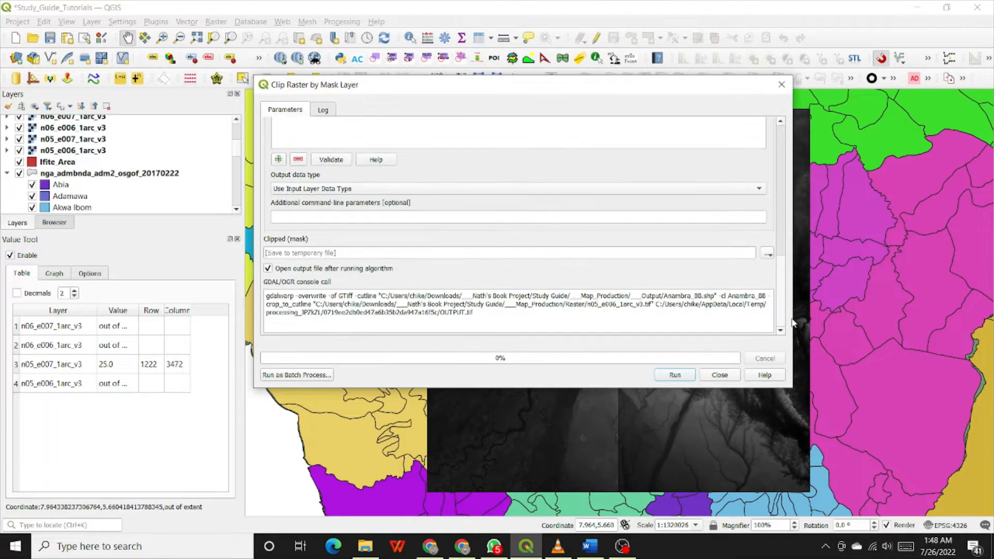
{"action": "scroll", "coordinate": [779, 311], "scroll_direction": "up", "scroll_amount": 2}
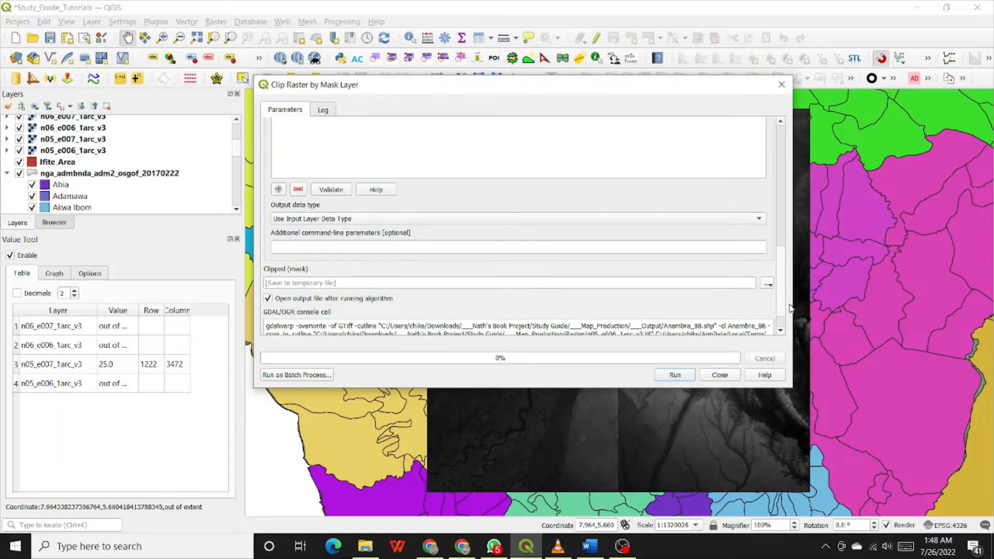
{"action": "scroll", "coordinate": [780, 311], "scroll_direction": "down", "scroll_amount": 2}
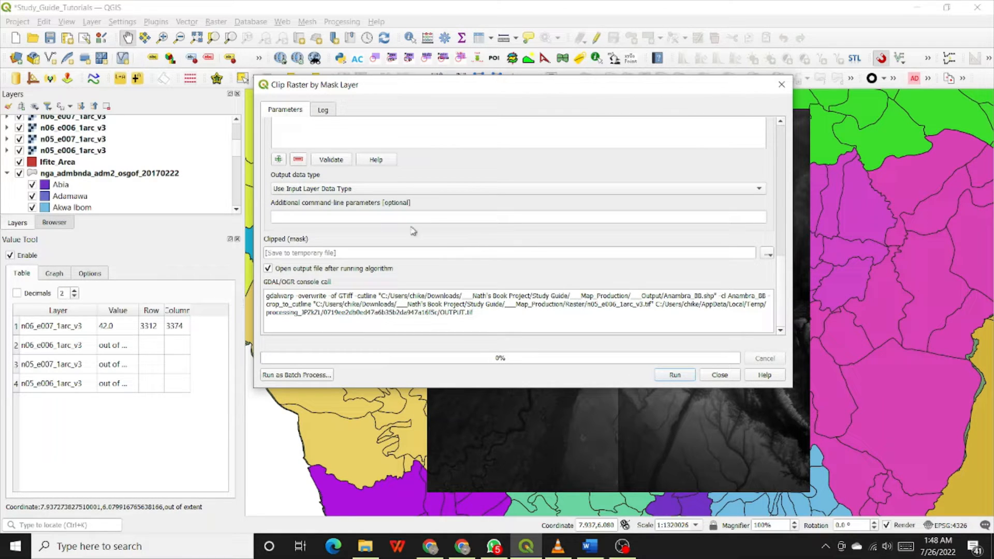
{"action": "scroll", "coordinate": [425, 231], "scroll_direction": "up", "scroll_amount": 5}
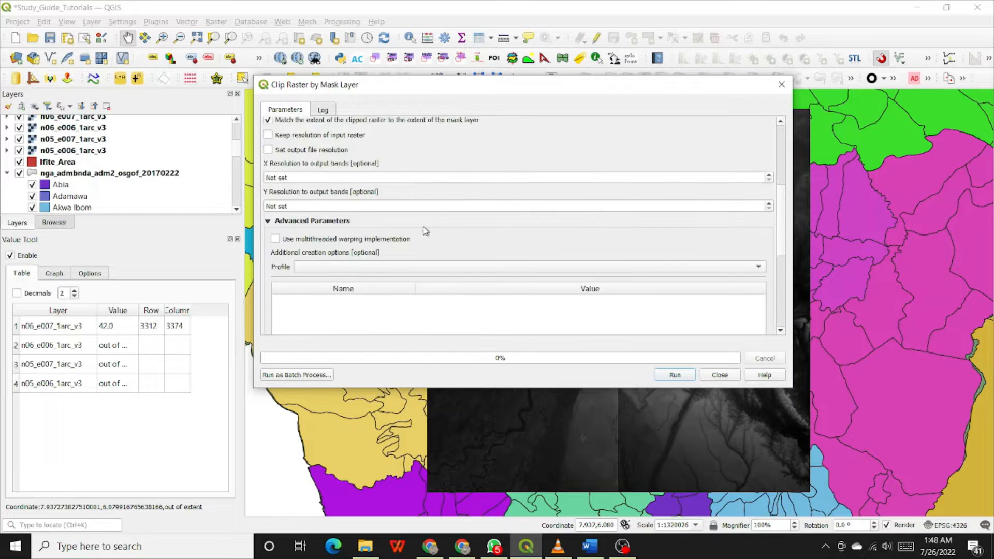
{"action": "scroll", "coordinate": [426, 231], "scroll_direction": "up", "scroll_amount": 6}
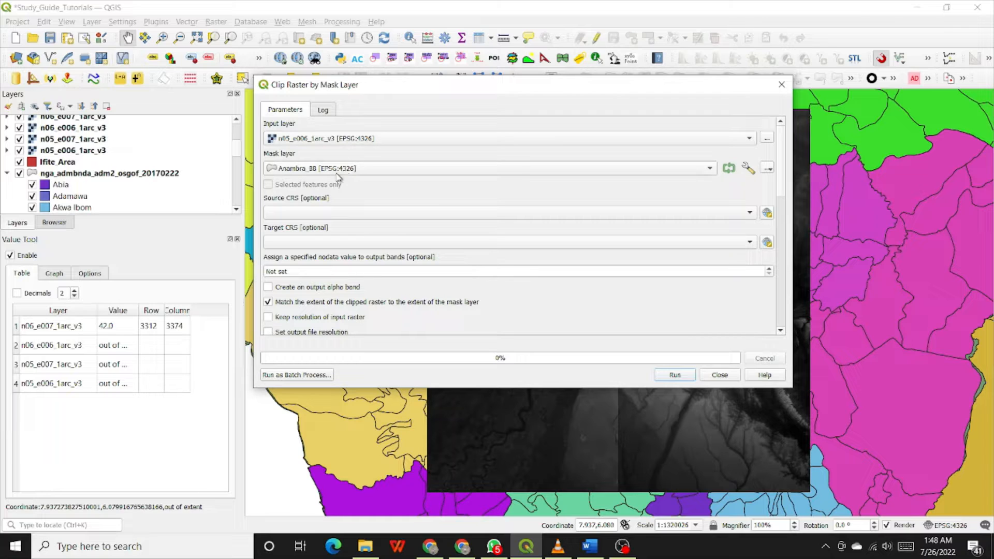
Choose to save the clipped output to a file and browse from Downloads to the Study Guide's __Map_Production folder.
{"action": "scroll", "coordinate": [490, 192], "scroll_direction": "down", "scroll_amount": 4}
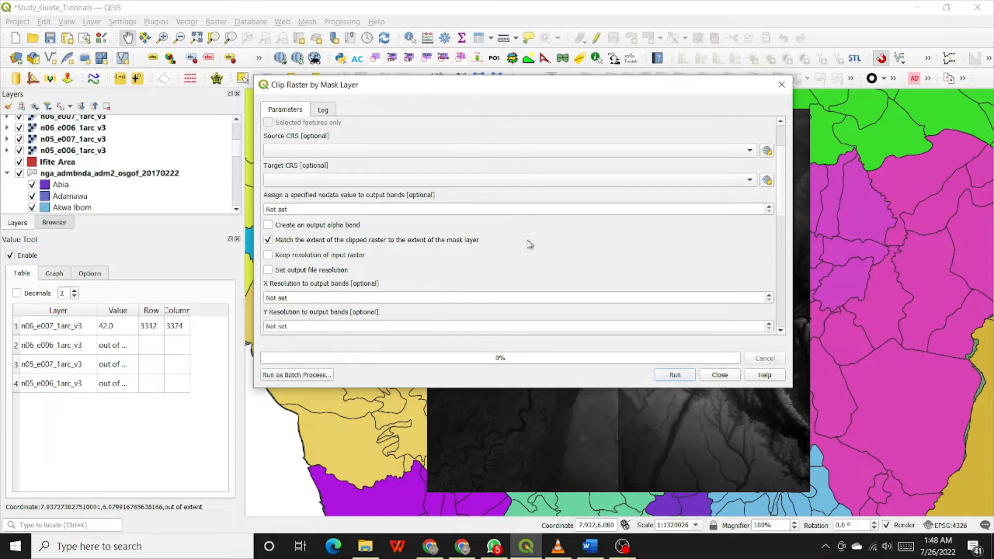
{"action": "scroll", "coordinate": [534, 249], "scroll_direction": "down", "scroll_amount": 5}
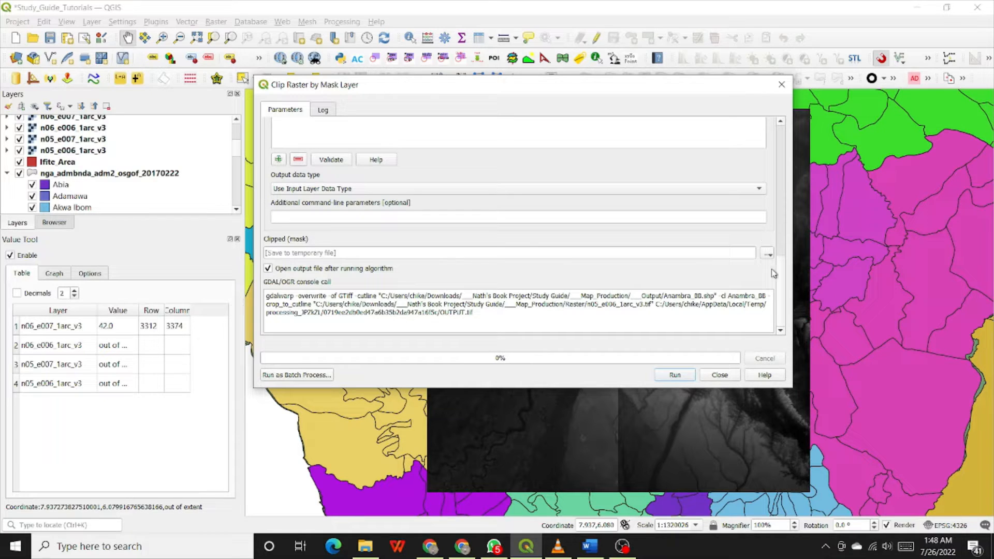
{"action": "left_click", "coordinate": [768, 254]}
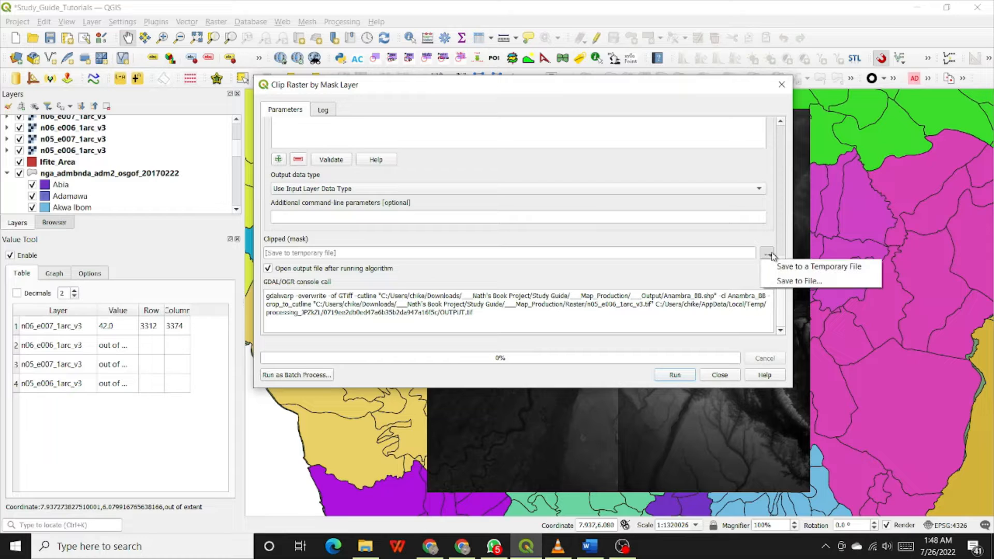
{"action": "left_click", "coordinate": [787, 282]}
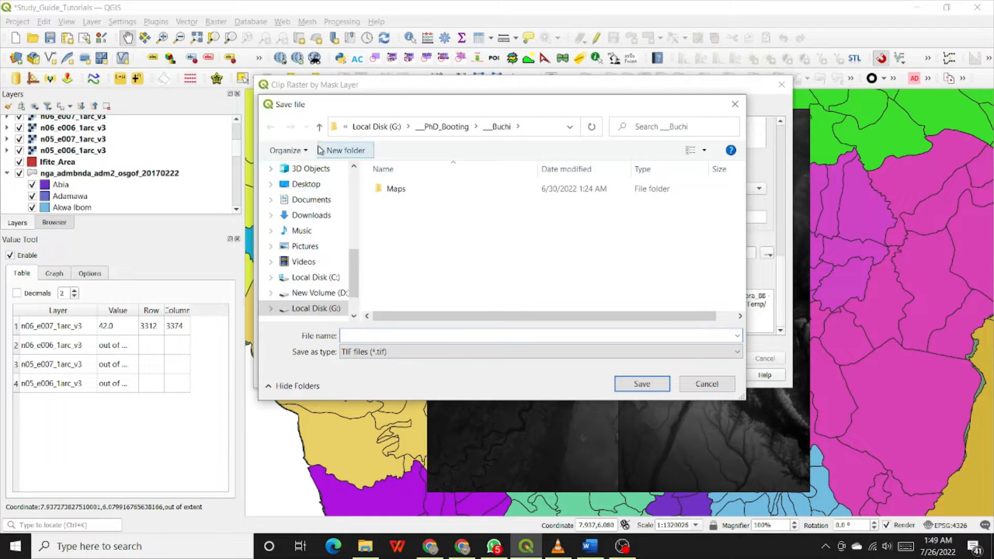
{"action": "scroll", "coordinate": [352, 186], "scroll_direction": "up", "scroll_amount": 3}
{"action": "scroll", "coordinate": [352, 187], "scroll_direction": "up", "scroll_amount": 3}
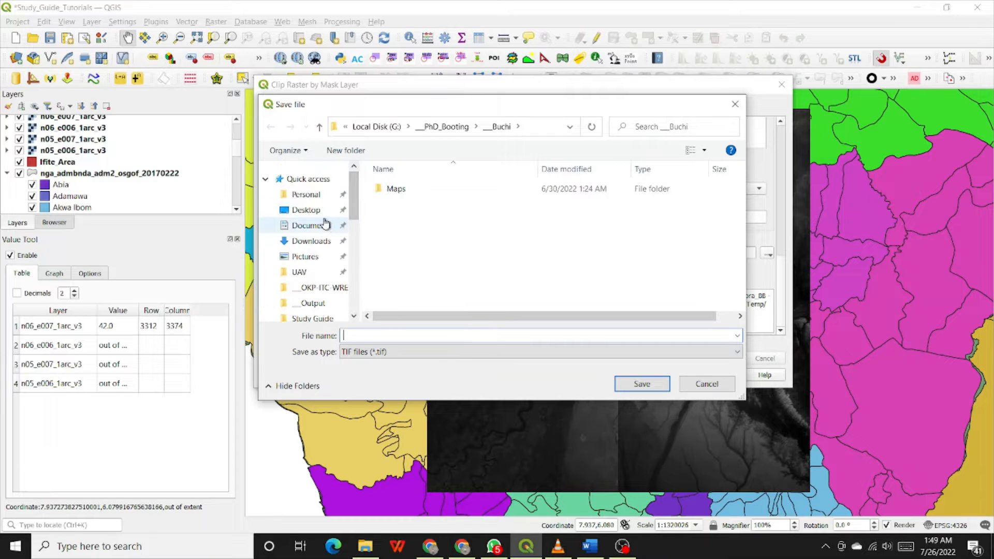
{"action": "left_click", "coordinate": [310, 241]}
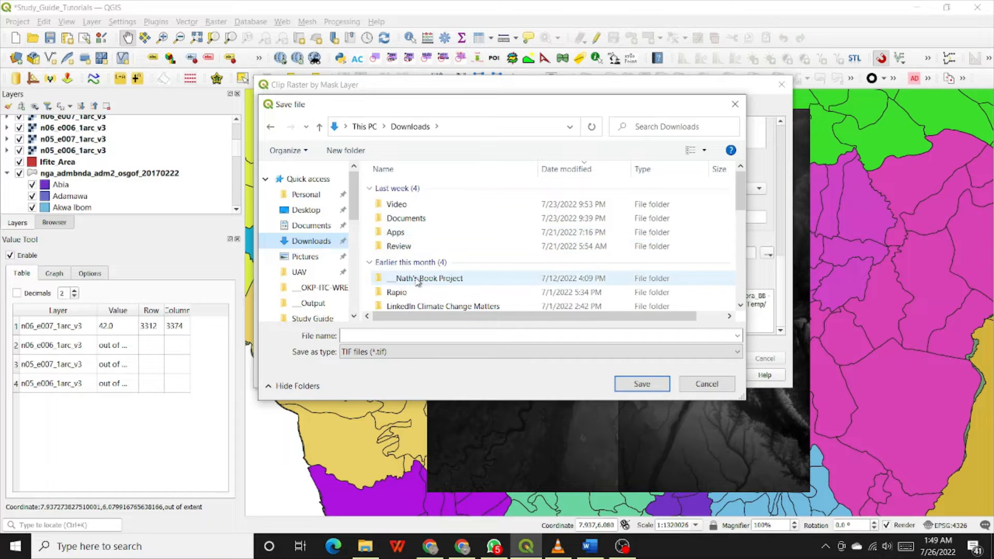
{"action": "double_click", "coordinate": [418, 280]}
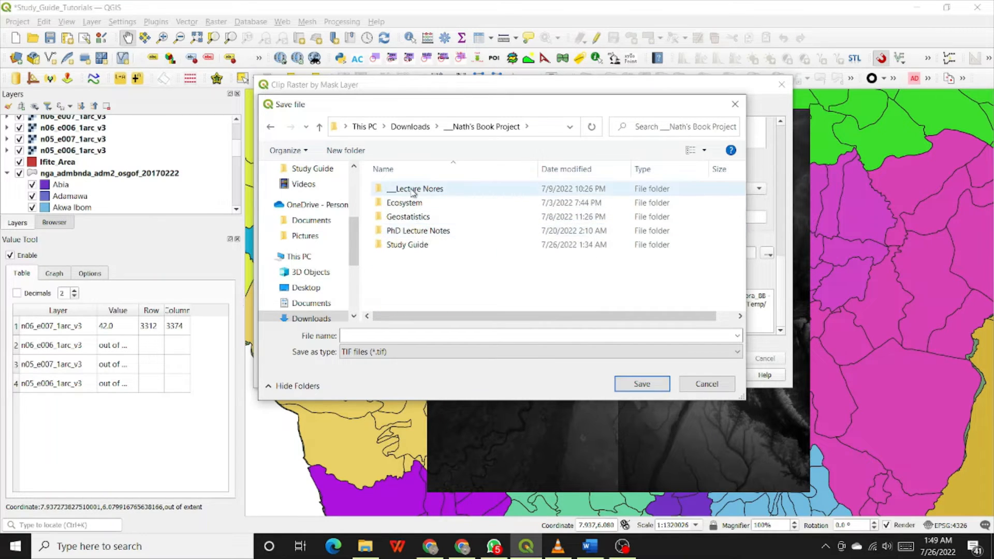
{"action": "double_click", "coordinate": [420, 245]}
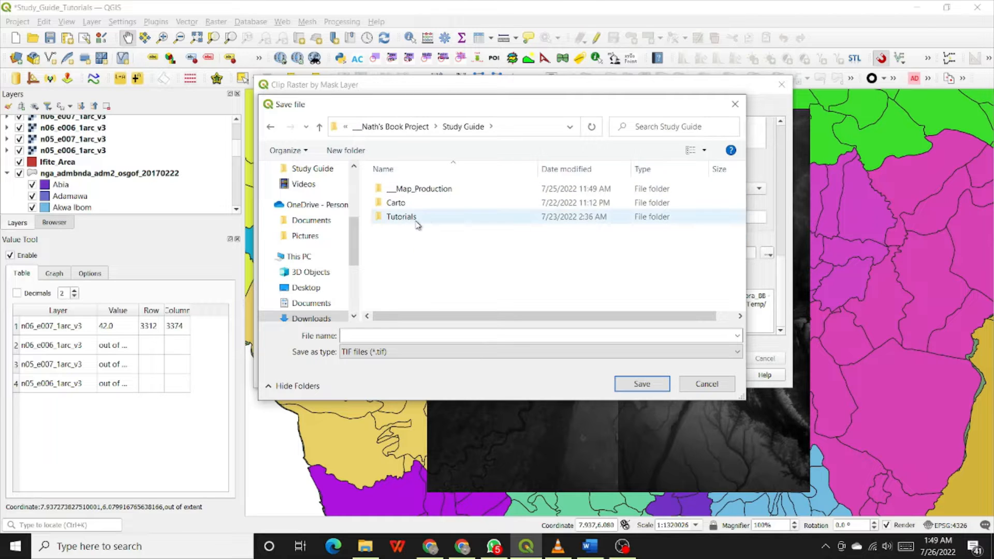
{"action": "left_click", "coordinate": [424, 191]}
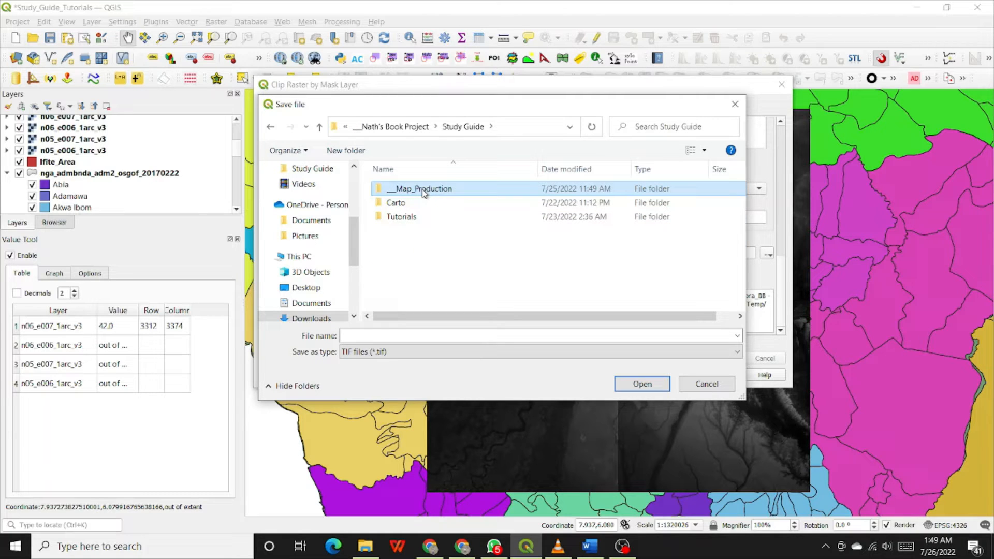
{"action": "double_click", "coordinate": [423, 191]}
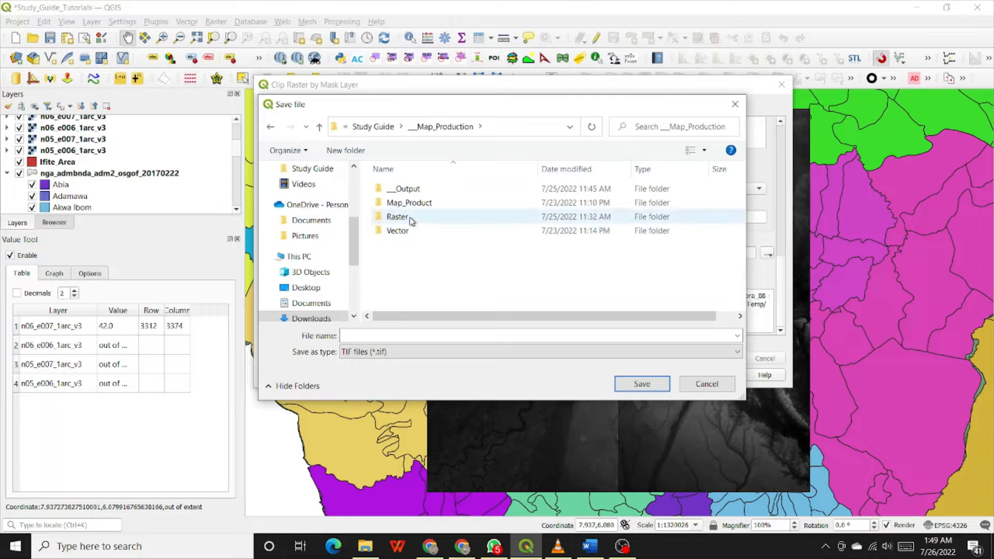
Look inside the __Output and Map_Product folders, returning to __Map_Production each time.
{"action": "double_click", "coordinate": [409, 189]}
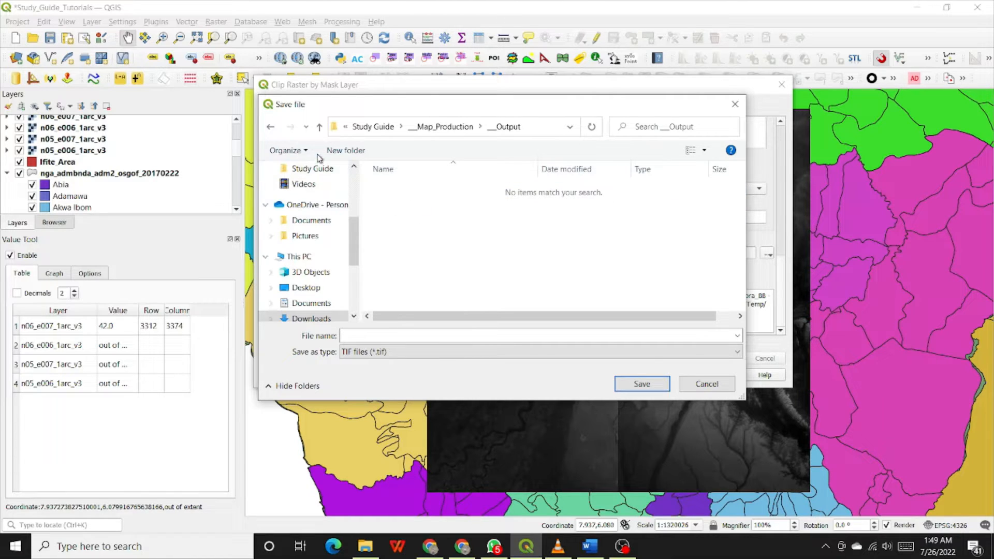
{"action": "left_click", "coordinate": [319, 127]}
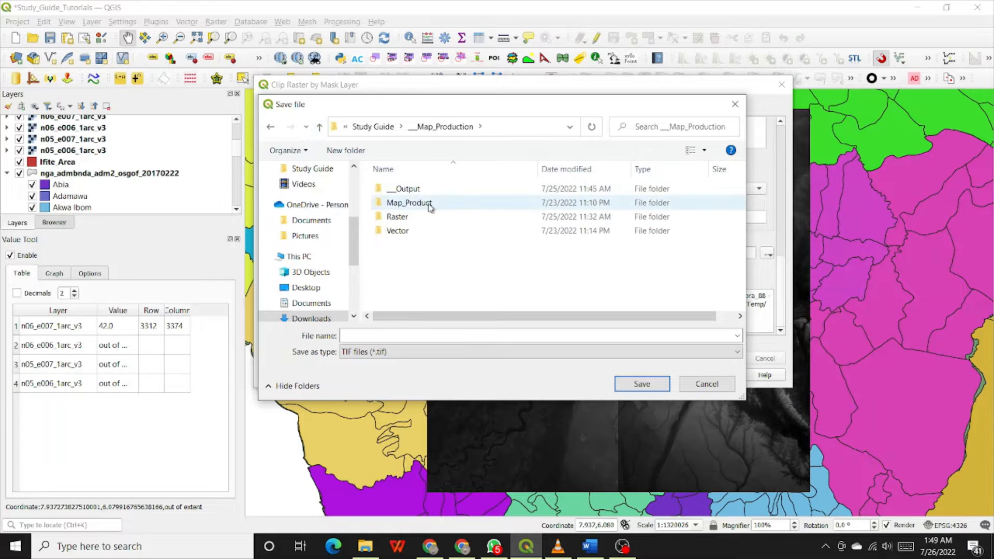
{"action": "double_click", "coordinate": [409, 202]}
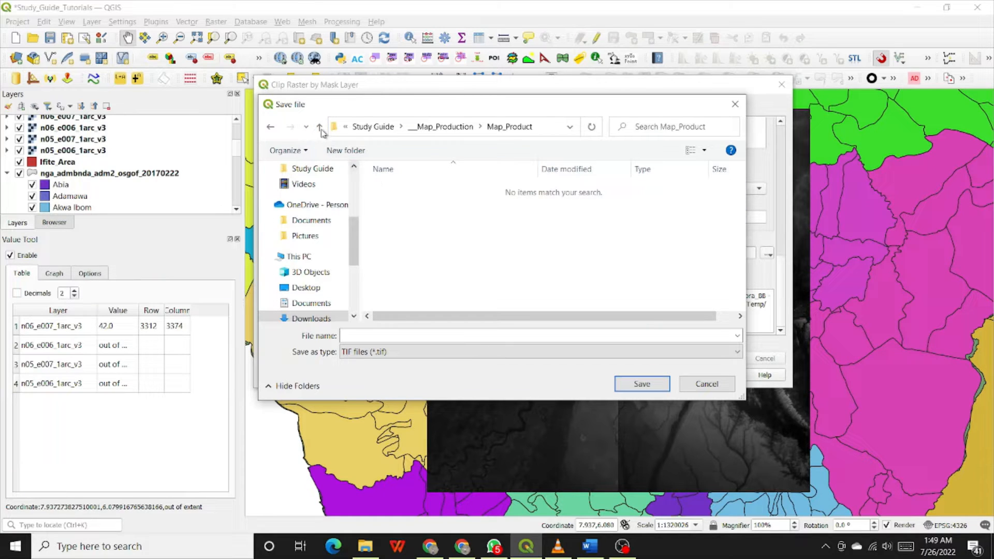
{"action": "left_click", "coordinate": [319, 127]}
Create a new folder named __Output inside the Raster folder.
{"action": "double_click", "coordinate": [410, 217]}
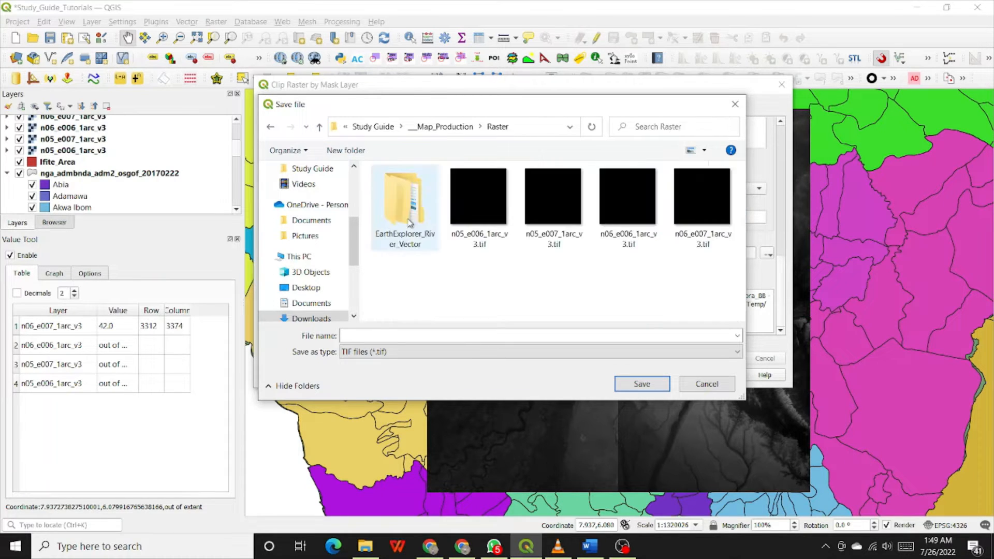
{"action": "right_click", "coordinate": [473, 293]}
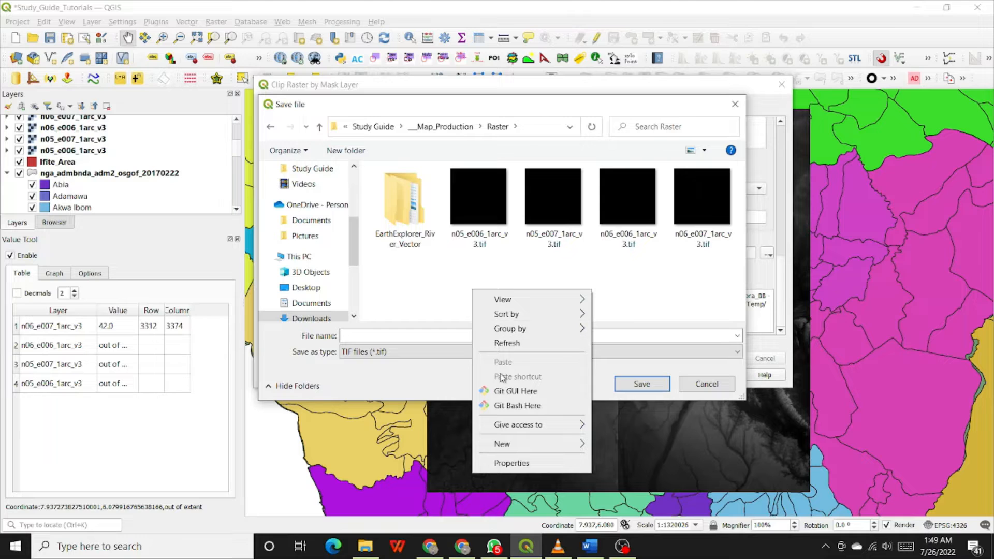
{"action": "mouse_move", "coordinate": [501, 446]}
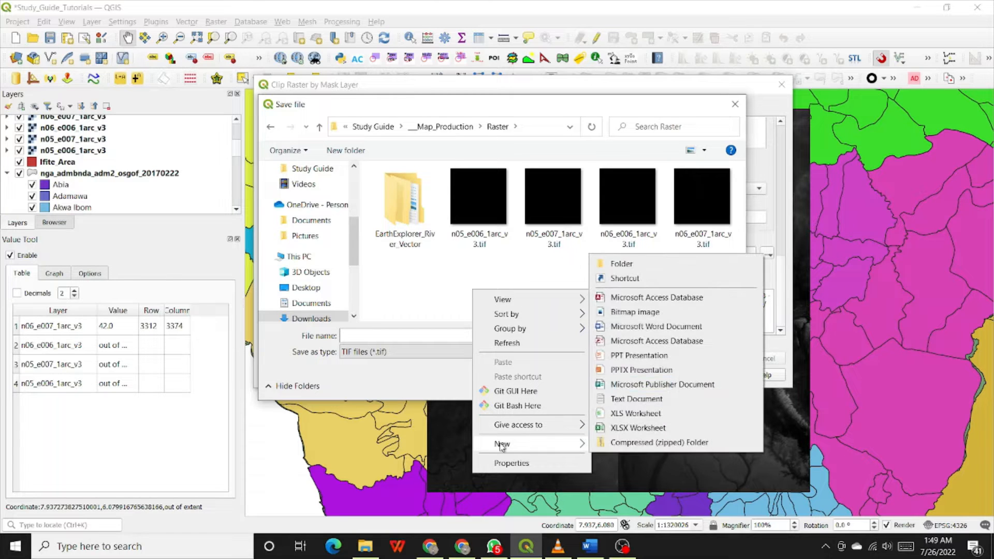
{"action": "left_click", "coordinate": [634, 264]}
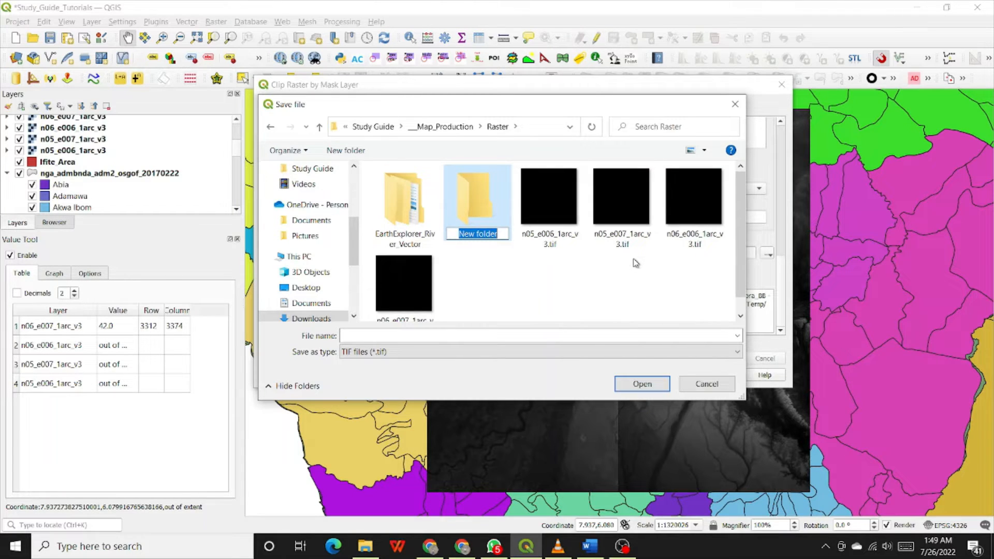
{"action": "type", "text": "__O"}
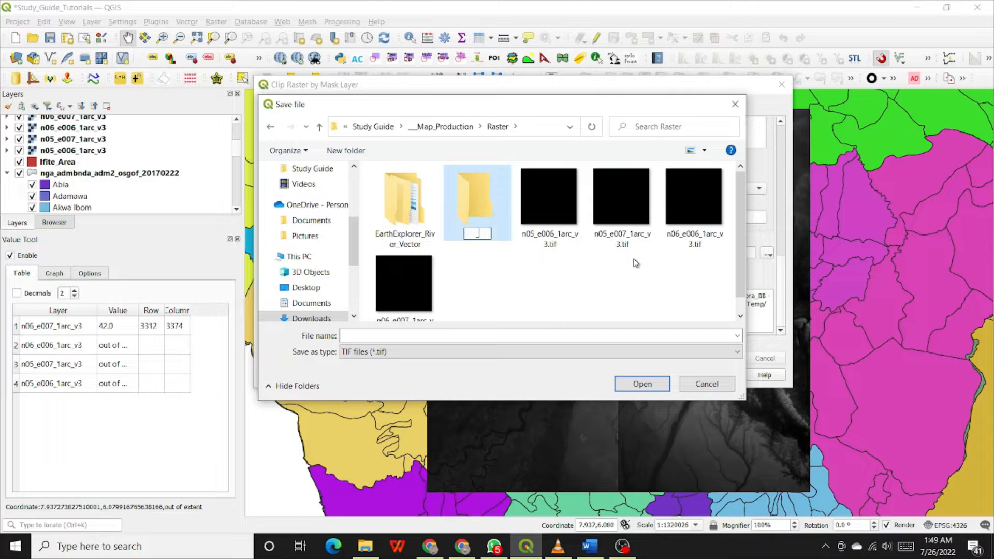
{"action": "type", "text": "utput"}
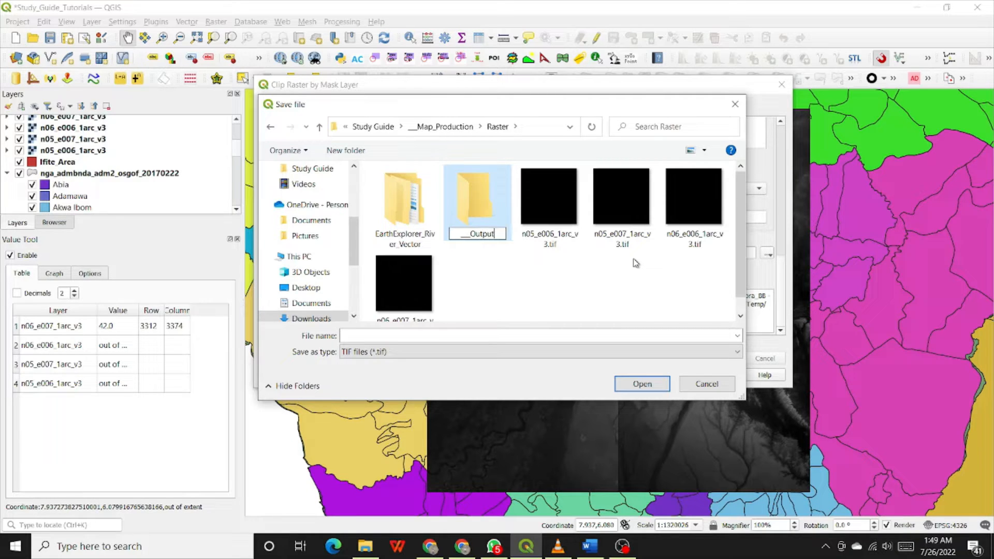
{"action": "key", "text": "Return"}
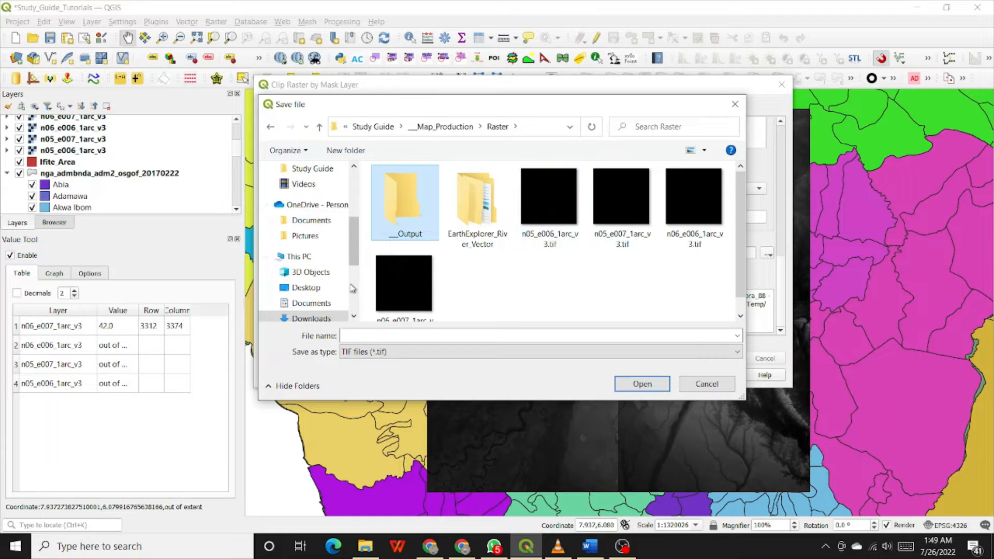
Abandon the output file choice, clip n05_e006_1arc_v3 by Anambra_BB into a temporary file, and select the resulting layer.
{"action": "left_click", "coordinate": [319, 127]}
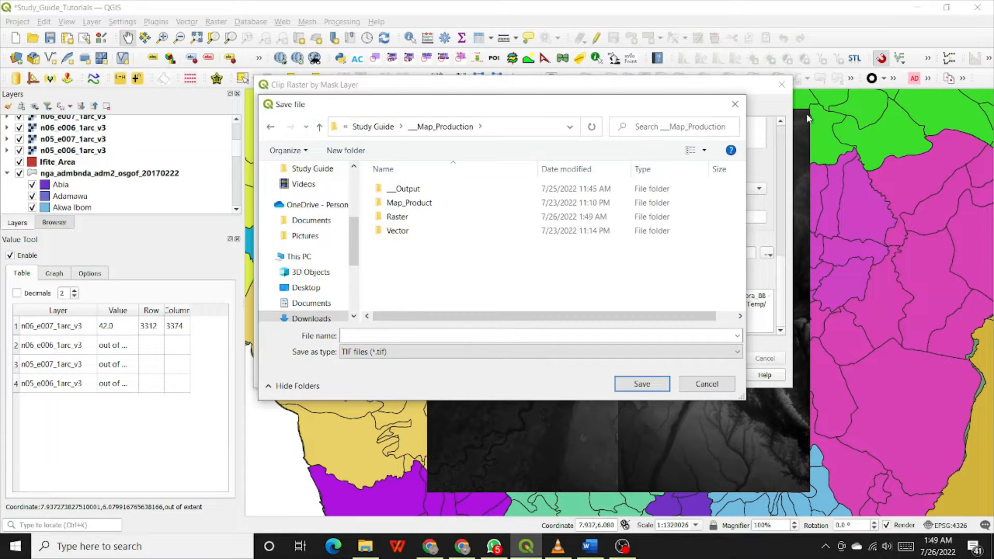
{"action": "left_click", "coordinate": [734, 105]}
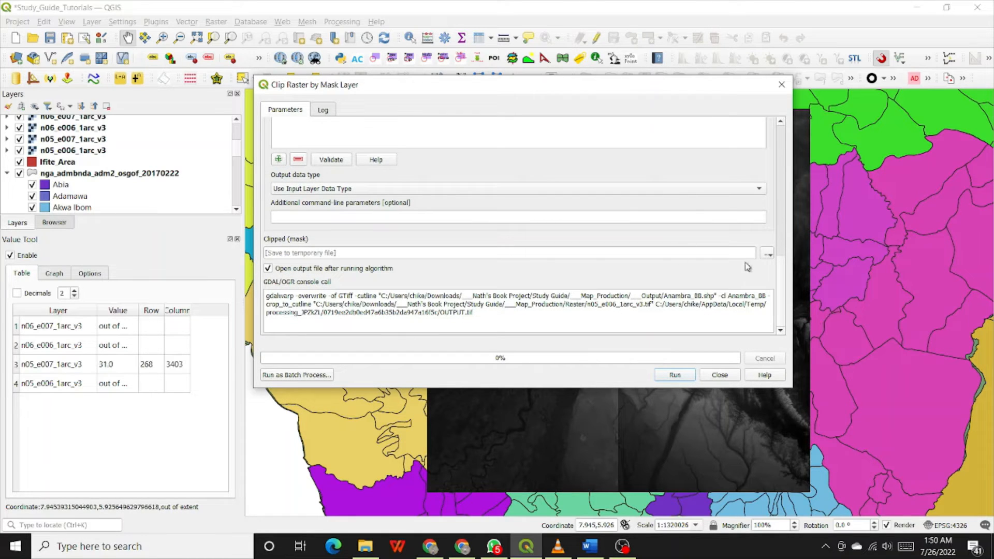
{"action": "left_click", "coordinate": [675, 375]}
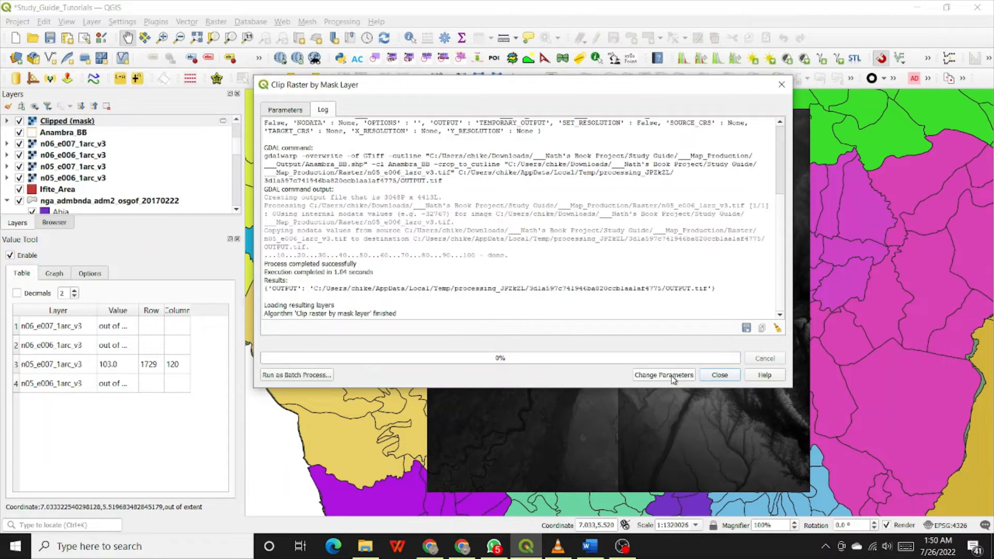
{"action": "left_click", "coordinate": [47, 122]}
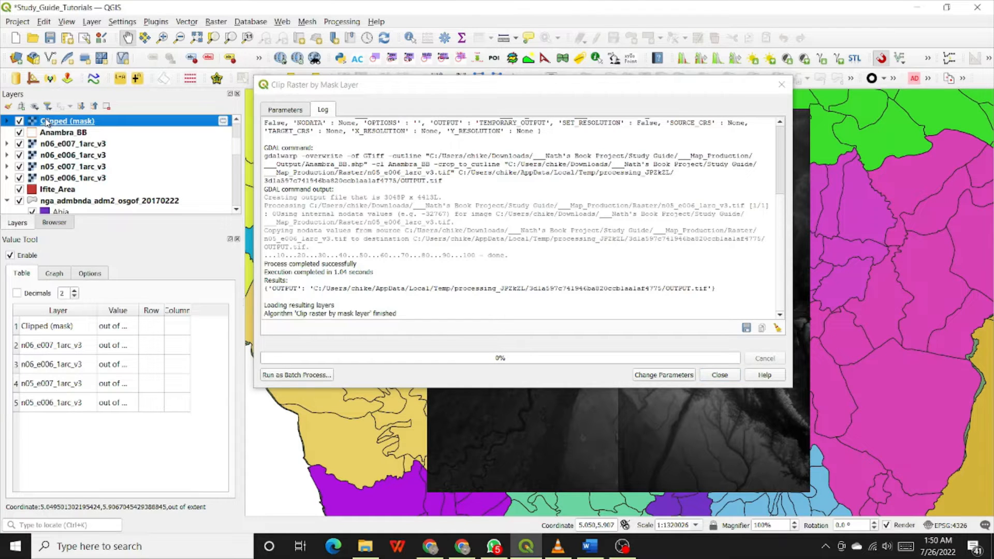
{"action": "scroll", "coordinate": [48, 122], "scroll_direction": "up", "scroll_amount": 1}
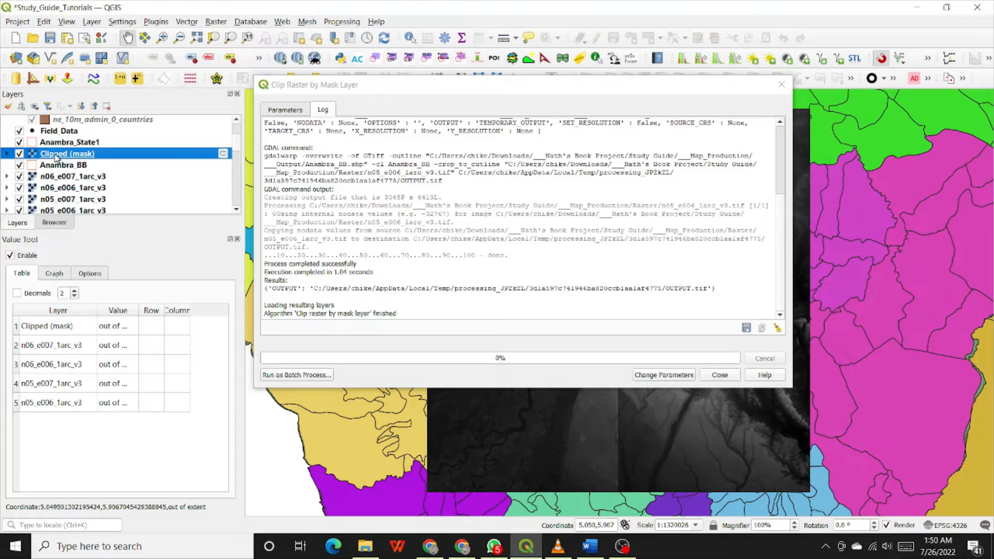
{"action": "mouse_move", "coordinate": [56, 157]}
Clip the n05_e007_1arc_v3 raster by the Anambra_BB mask into a temporary file and collapse the new layer's legend.
{"action": "left_click", "coordinate": [286, 110]}
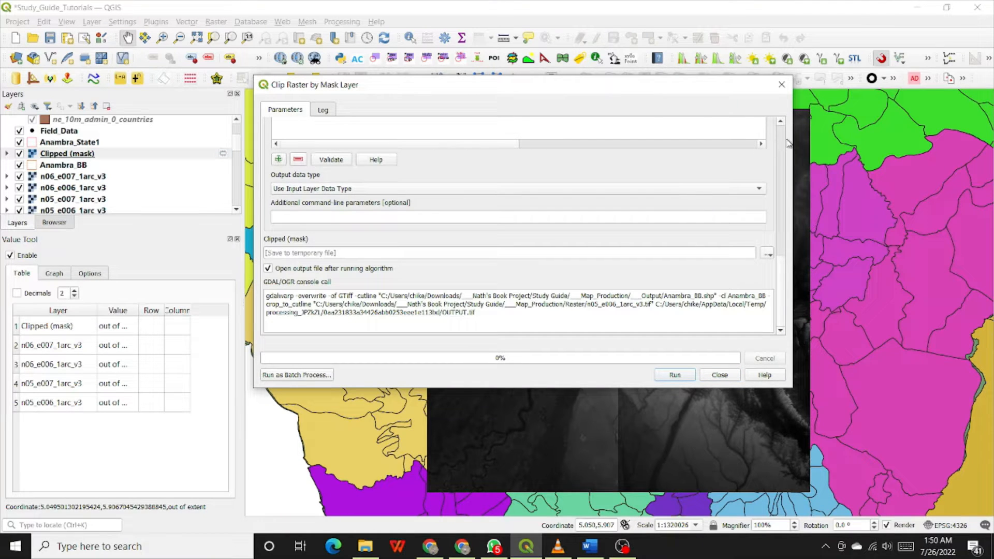
{"action": "scroll", "coordinate": [783, 145], "scroll_direction": "up", "scroll_amount": 10}
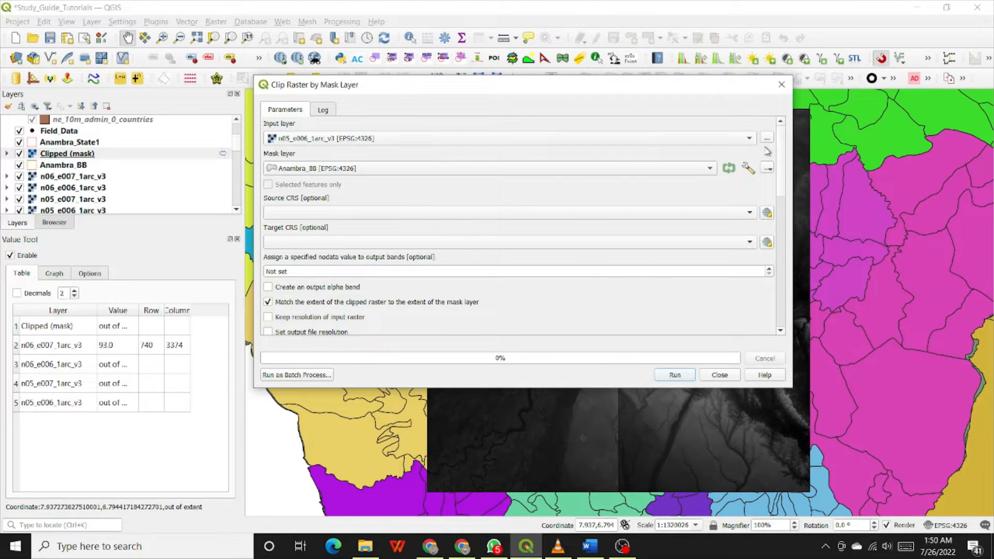
{"action": "left_click", "coordinate": [750, 139]}
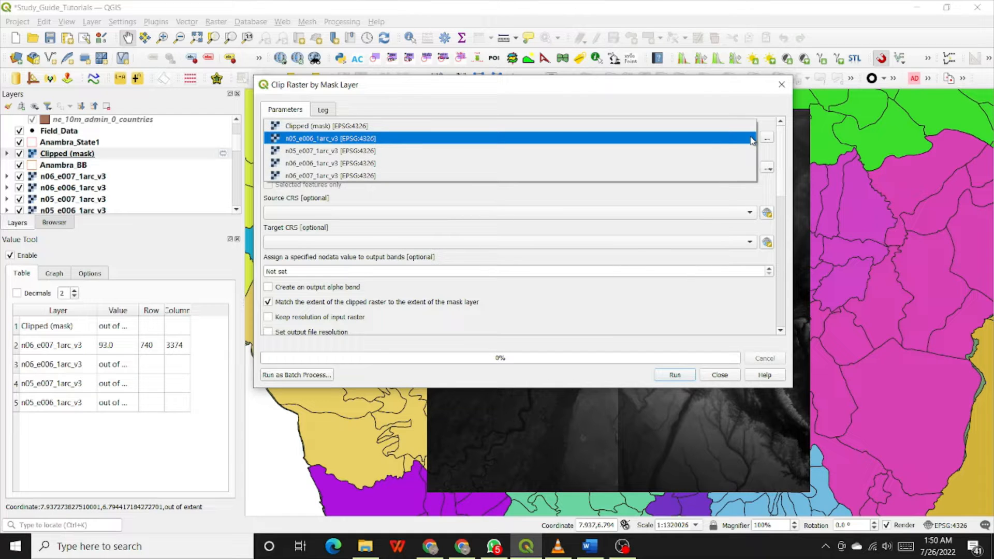
{"action": "left_click", "coordinate": [348, 151]}
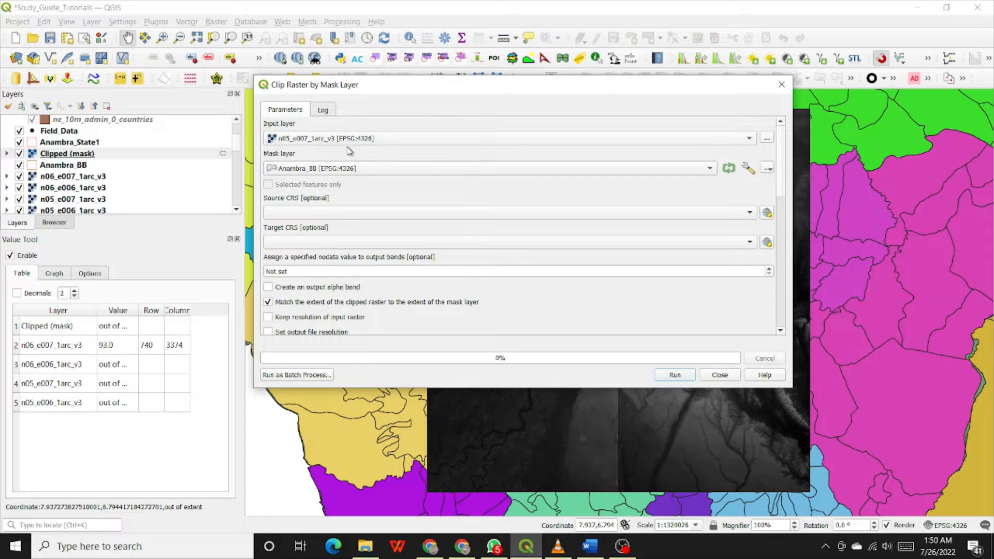
{"action": "left_click", "coordinate": [675, 376]}
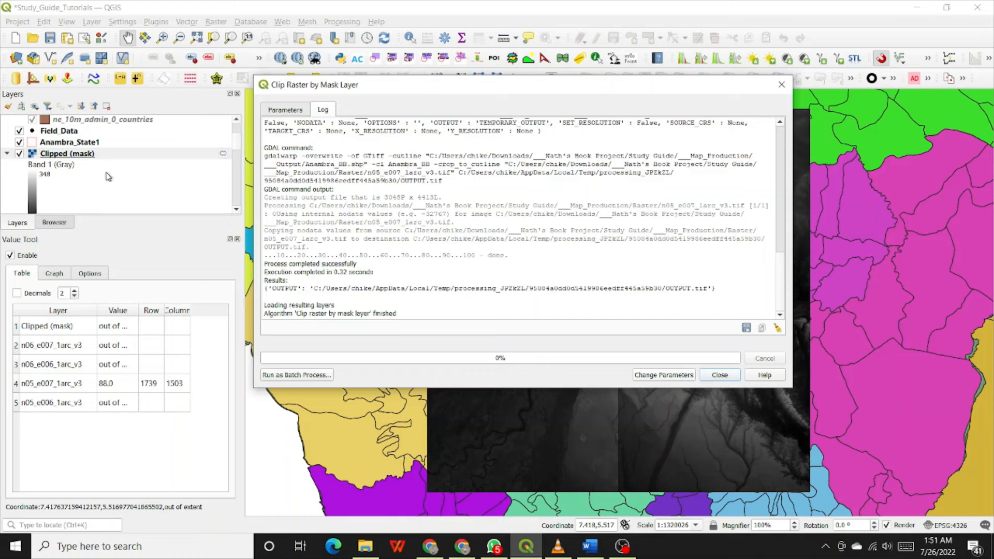
{"action": "left_click", "coordinate": [8, 155]}
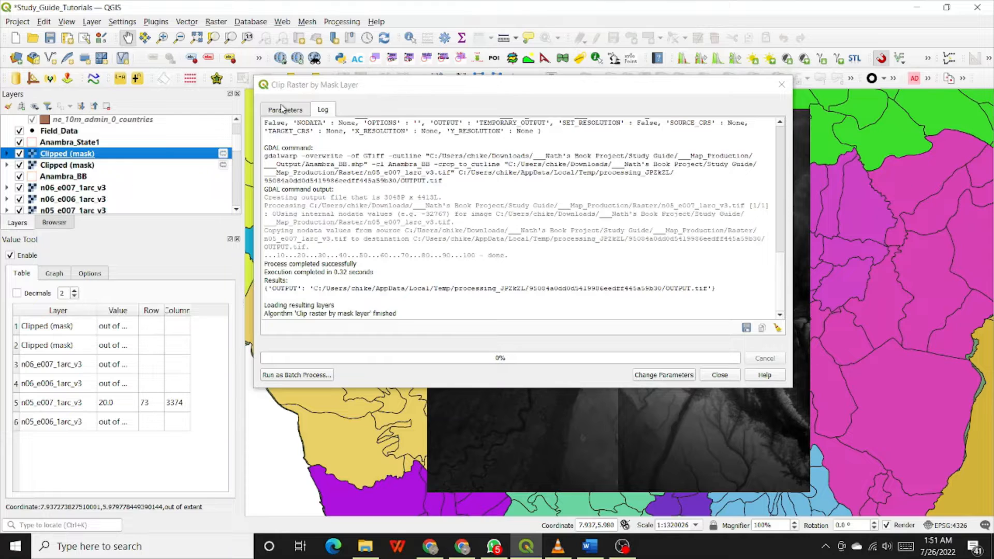
Clip the n06_e006_1arc_v3 raster by the Anambra_BB mask into a temporary file.
{"action": "left_click", "coordinate": [284, 109]}
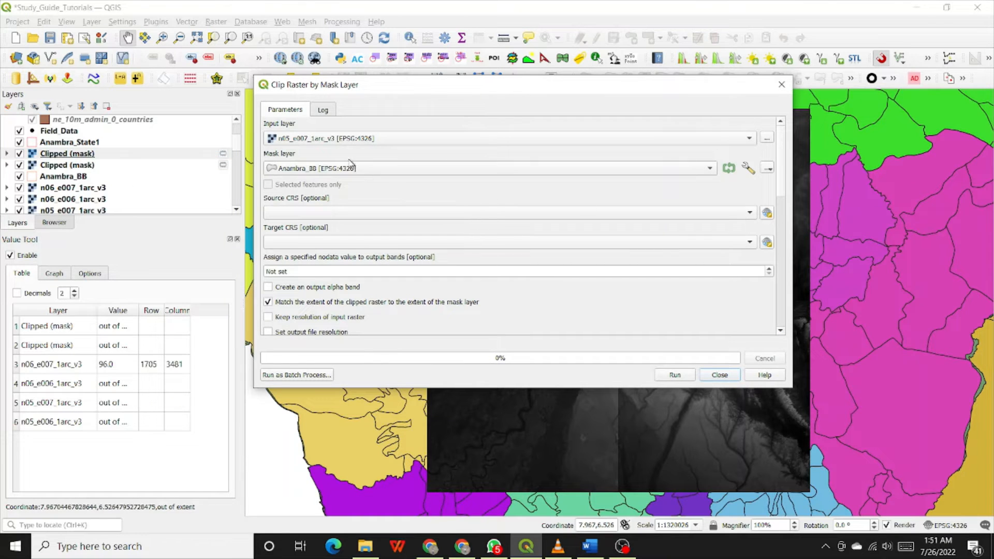
{"action": "left_click", "coordinate": [366, 142]}
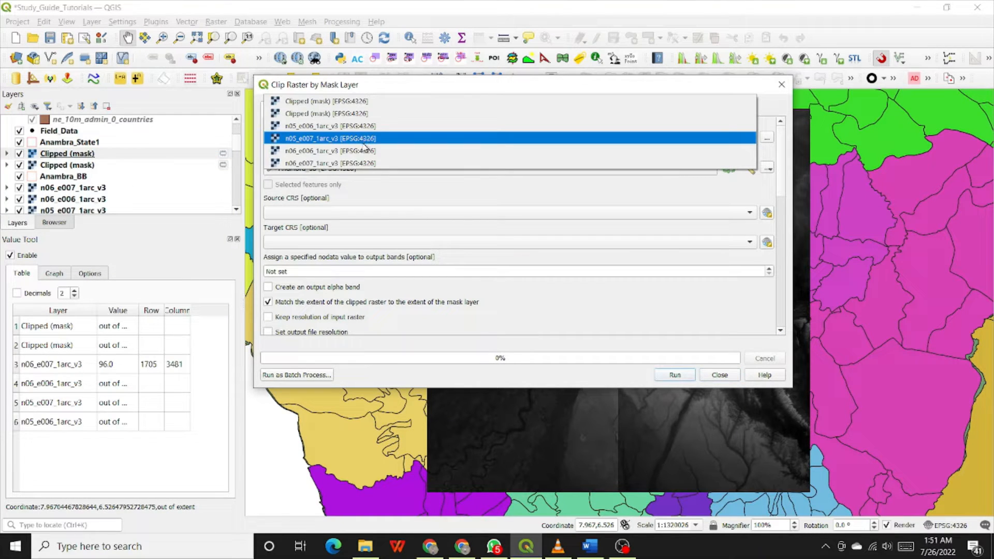
{"action": "left_click", "coordinate": [366, 153]}
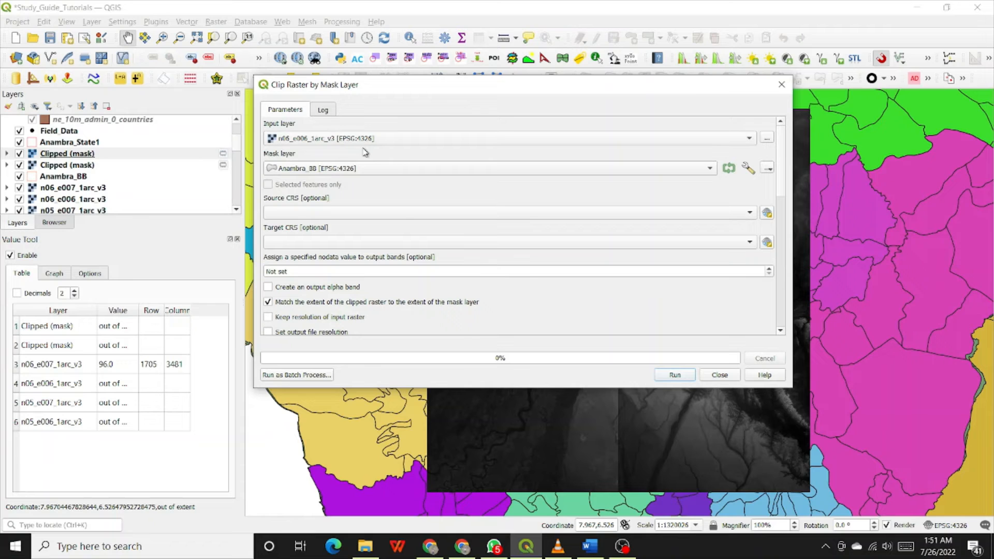
{"action": "left_click", "coordinate": [674, 375]}
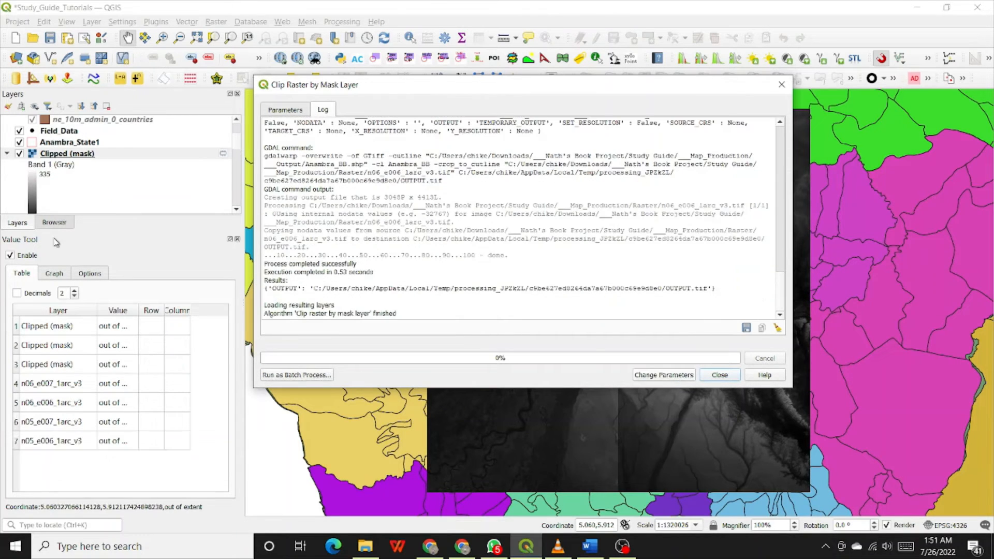
Clip the n06_e007_1arc_v3 raster by the Anambra_BB mask into a temporary file, collapse the clipped layers' legends and close the tool.
{"action": "left_click", "coordinate": [9, 153]}
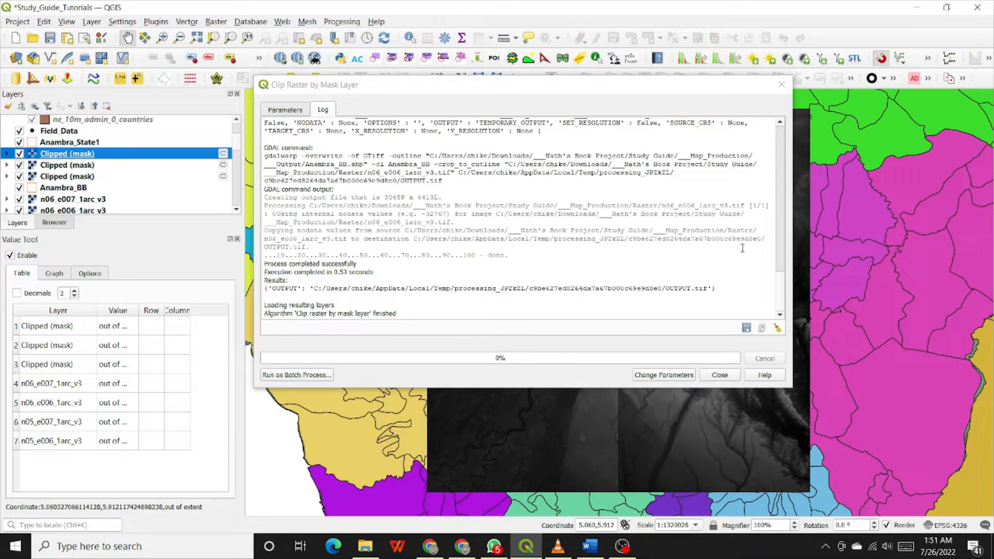
{"action": "left_click", "coordinate": [284, 110]}
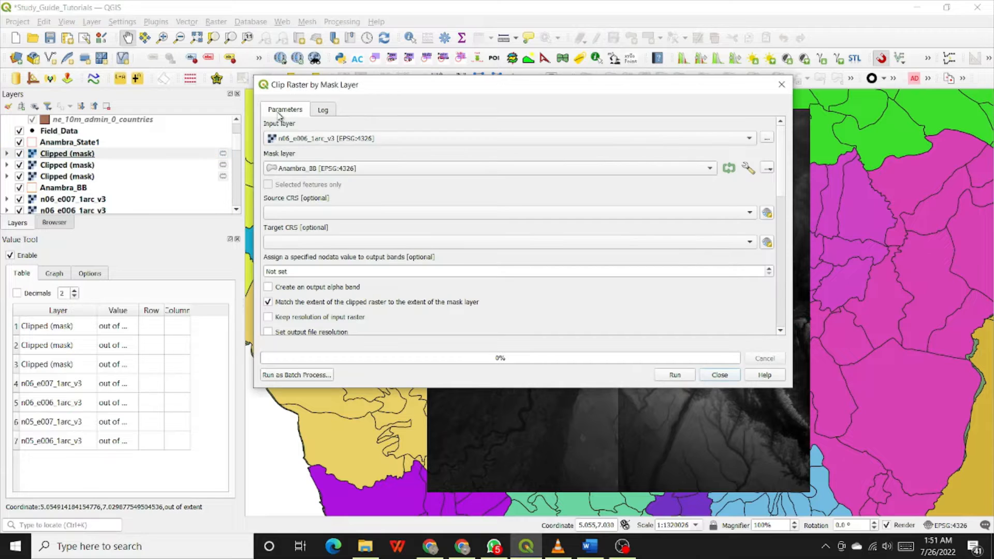
{"action": "left_click", "coordinate": [750, 139]}
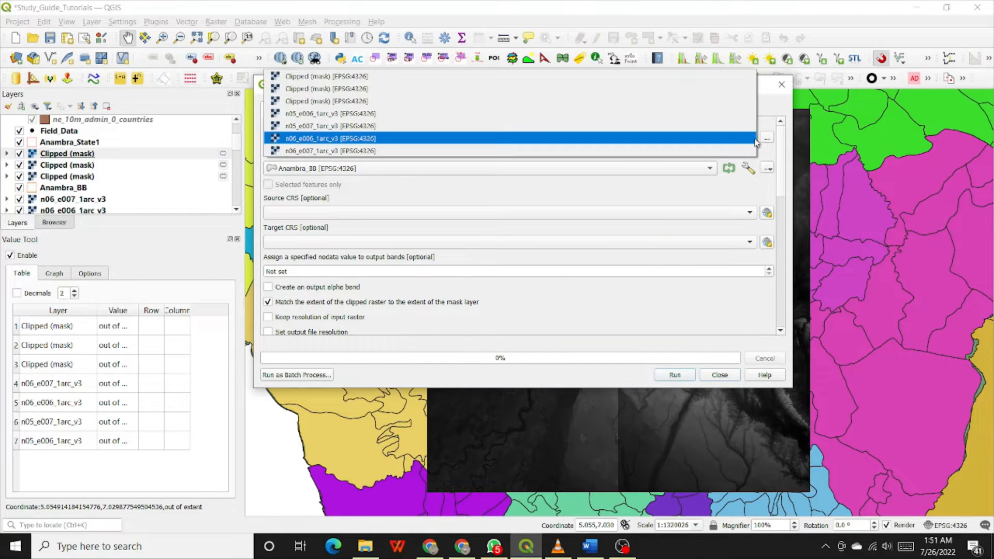
{"action": "left_click", "coordinate": [378, 152]}
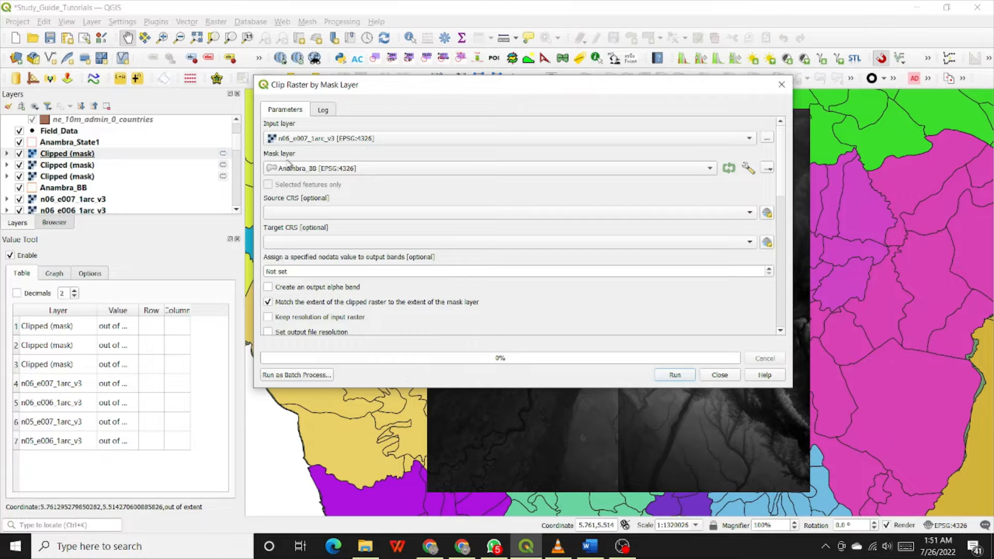
{"action": "left_click", "coordinate": [672, 375]}
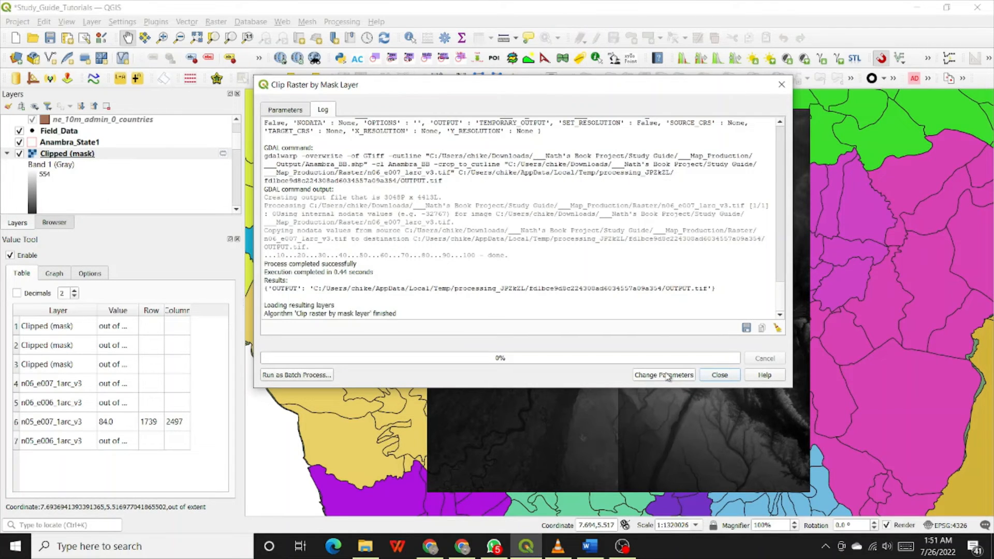
{"action": "left_click", "coordinate": [6, 154]}
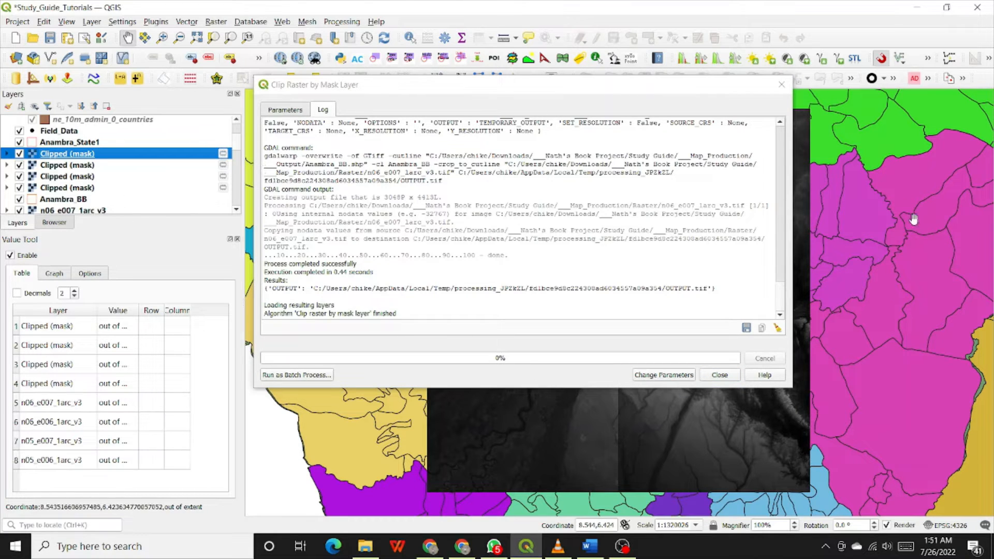
{"action": "left_click", "coordinate": [721, 376]}
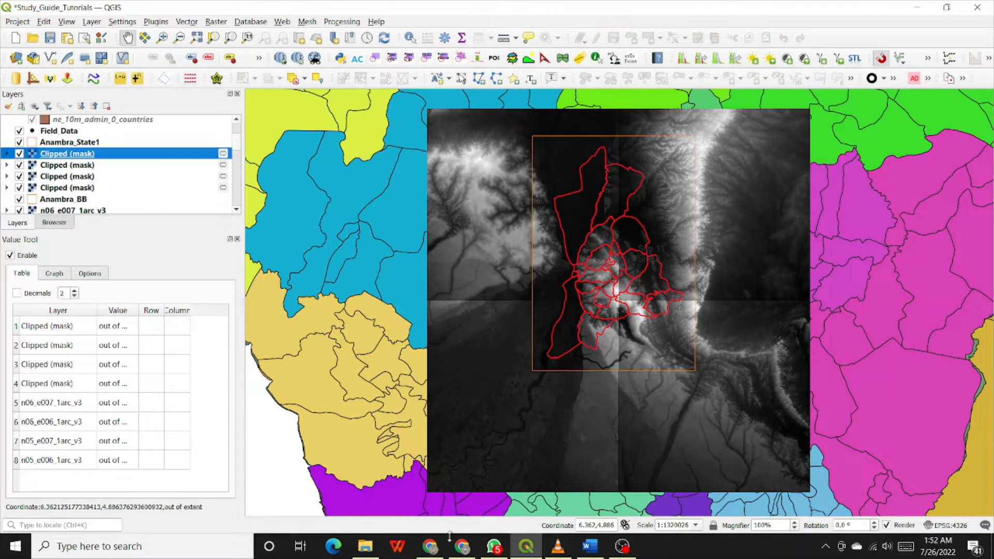
Hide the four original rasters n05_e006, n05_e007, n06_e006 and n06_e007_1arc_v3 in the layer list.
{"action": "left_click", "coordinate": [237, 209]}
{"action": "left_click", "coordinate": [237, 210]}
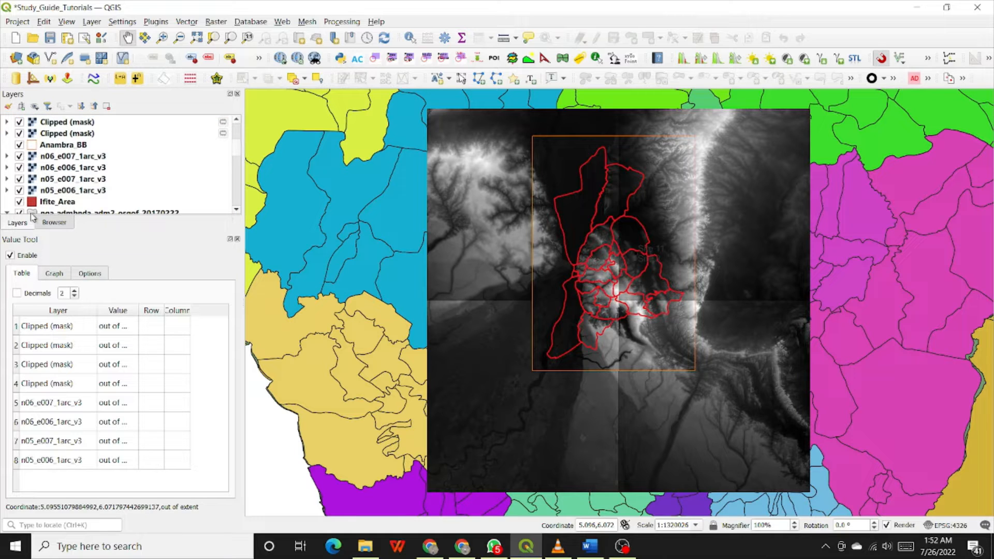
{"action": "left_click", "coordinate": [19, 190]}
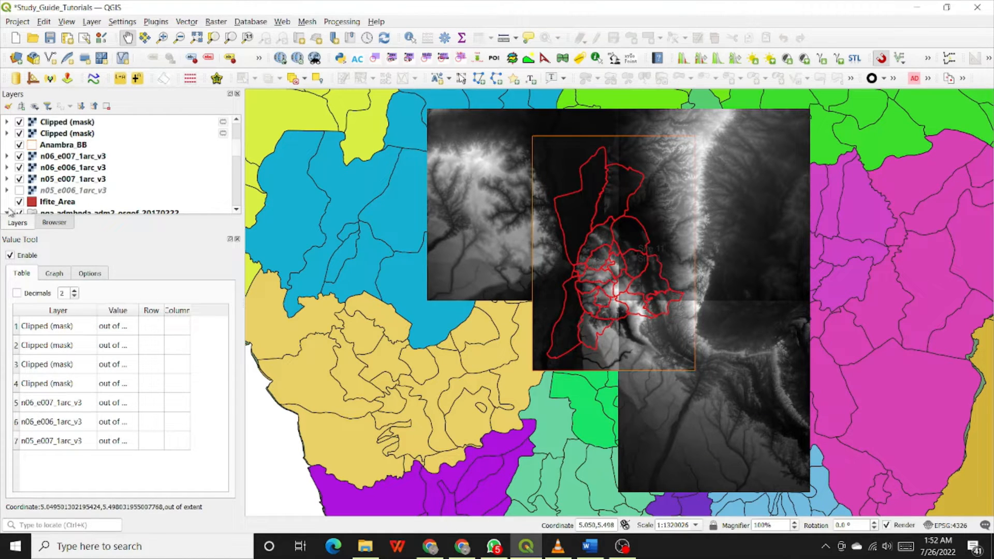
{"action": "left_click", "coordinate": [22, 179]}
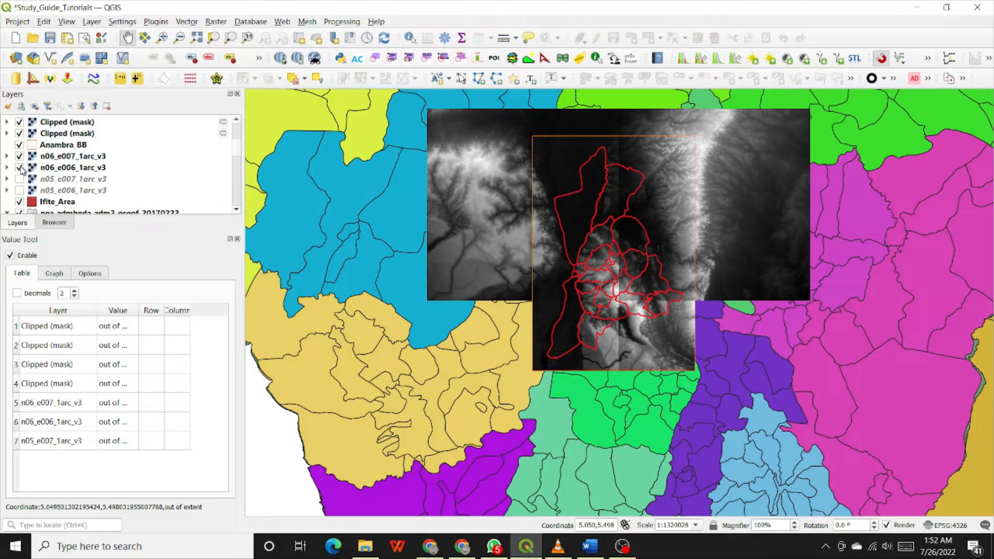
{"action": "left_click", "coordinate": [20, 168]}
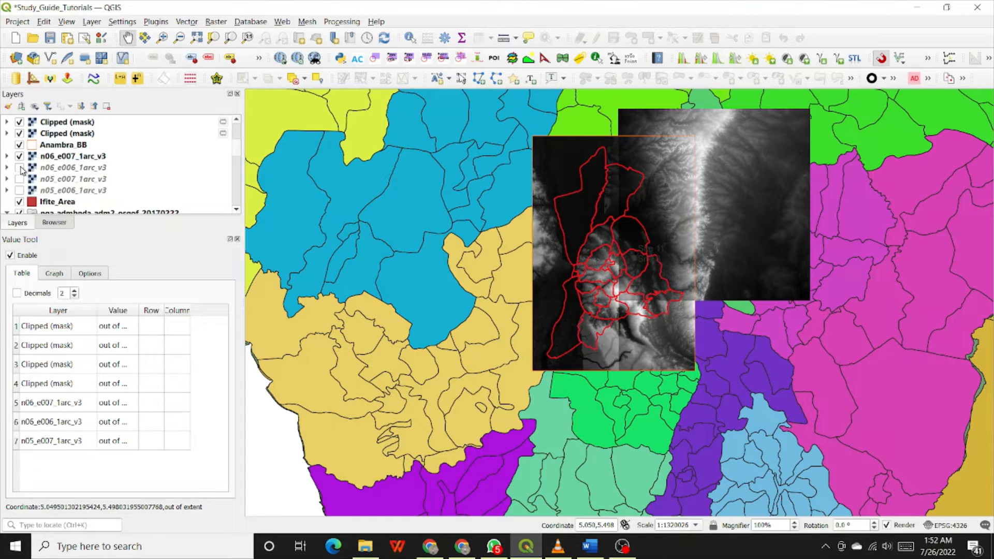
{"action": "left_click", "coordinate": [19, 156]}
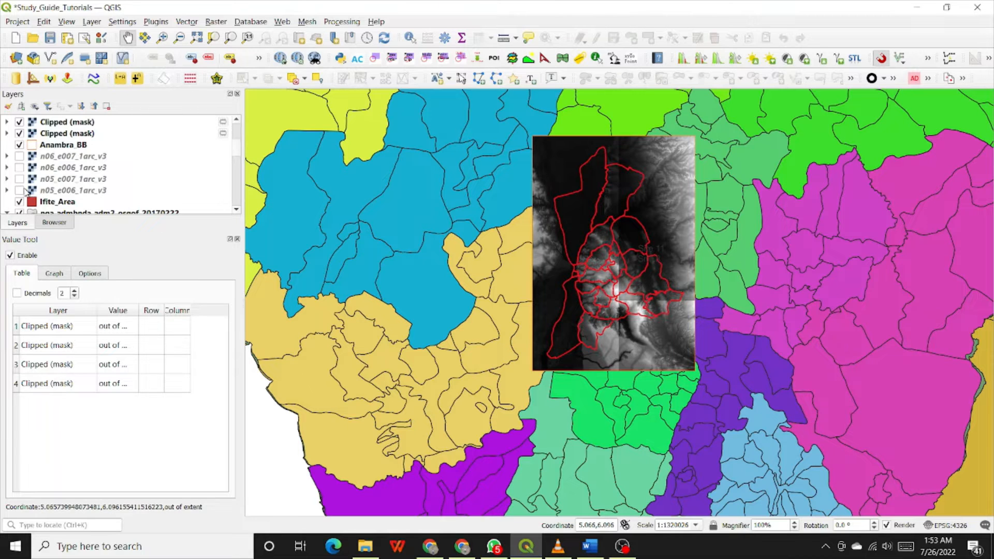
Switch the two uppermost Clipped (mask) layers off and on again to check which part of the bounding box each covers.
{"action": "scroll", "coordinate": [30, 155], "scroll_direction": "up", "scroll_amount": 2}
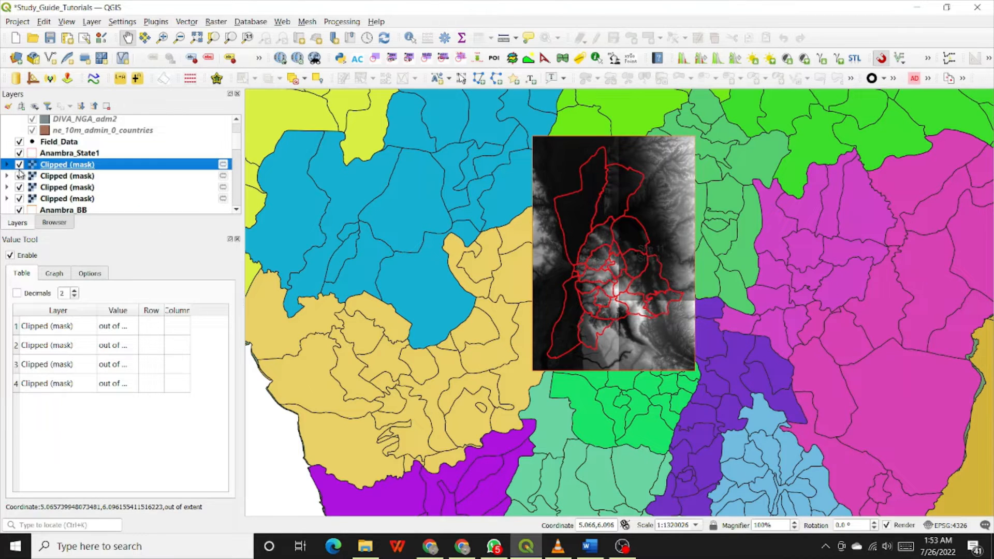
{"action": "left_click", "coordinate": [19, 165]}
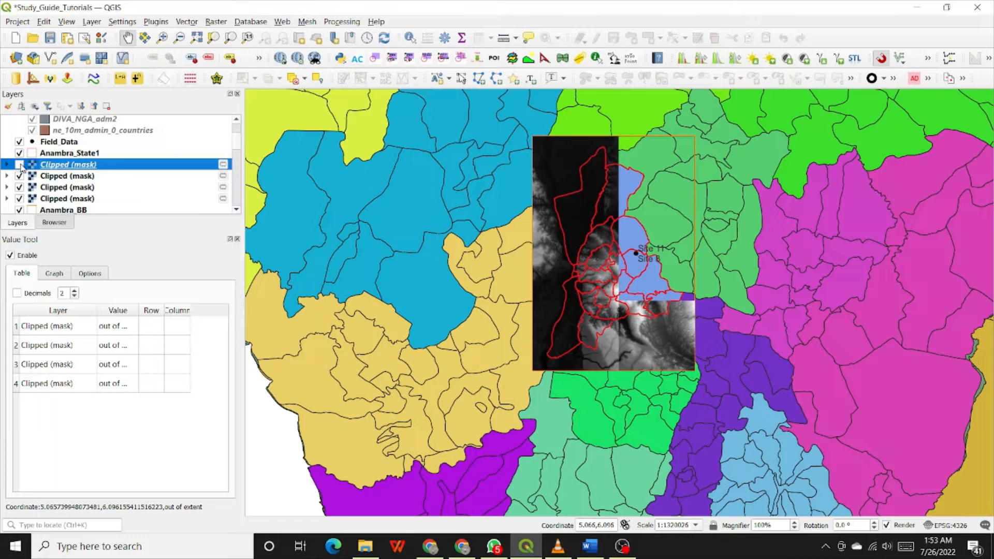
{"action": "left_click", "coordinate": [21, 176]}
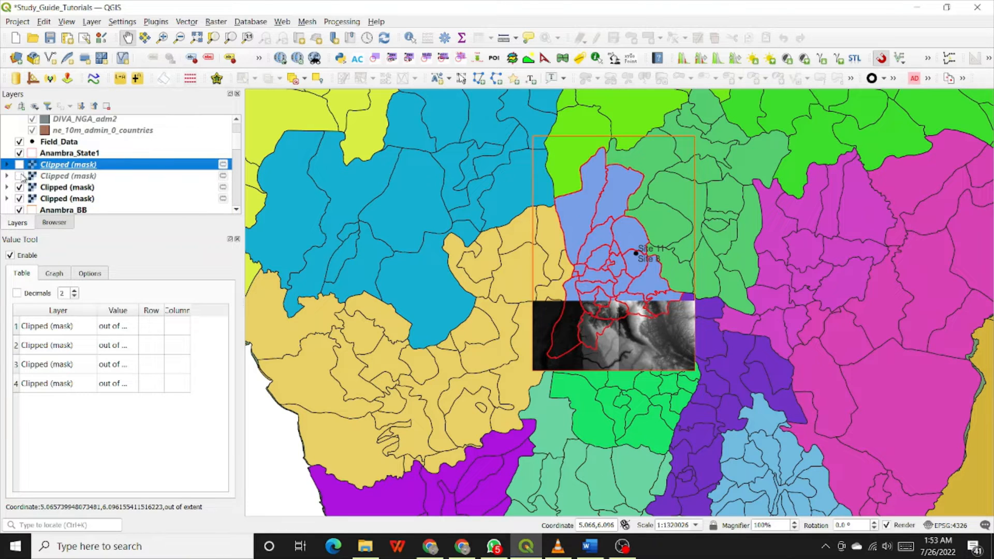
{"action": "left_click", "coordinate": [20, 176]}
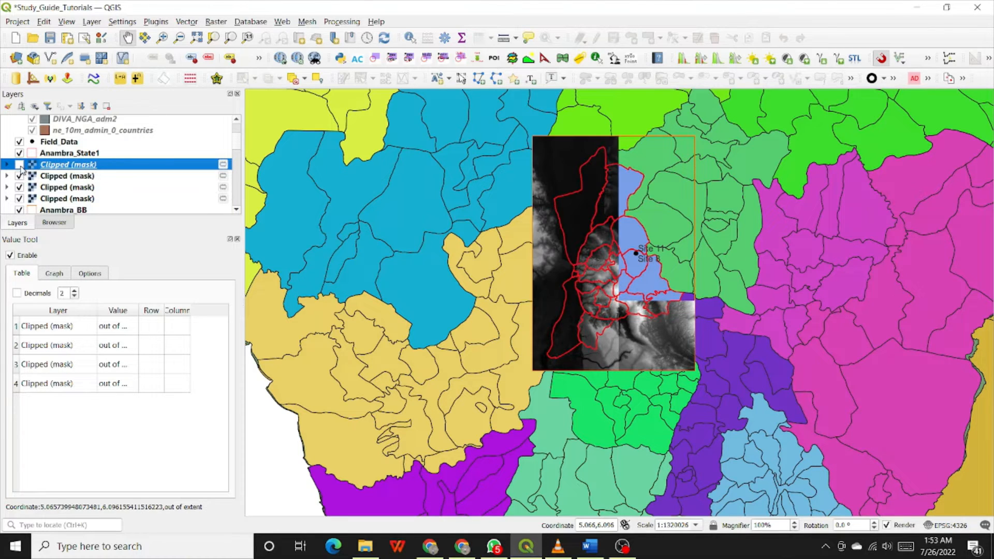
{"action": "left_click", "coordinate": [19, 165]}
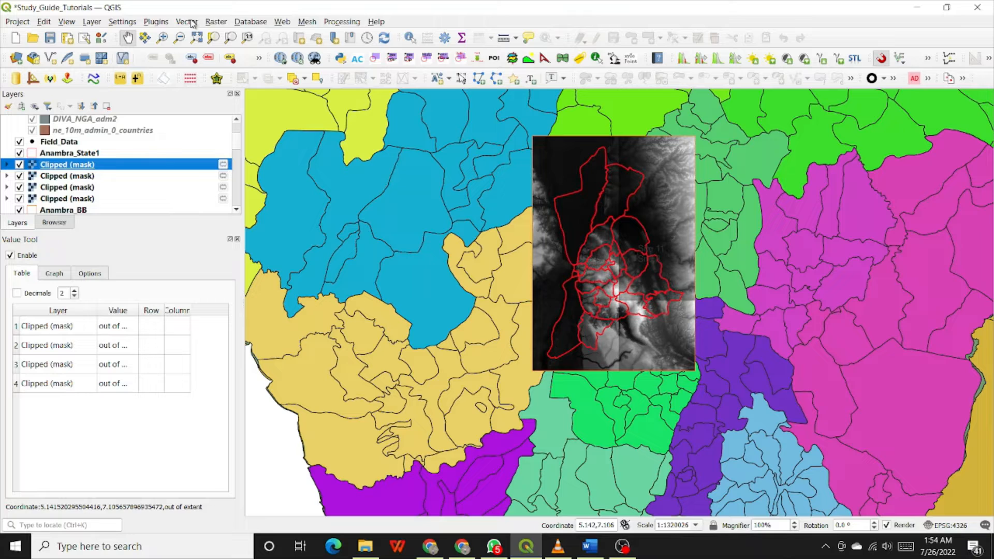
Start the raster Merge tool and choose only the four Clipped (mask) layers as its inputs.
{"action": "scroll", "coordinate": [85, 165], "scroll_direction": "down", "scroll_amount": 1}
{"action": "scroll", "coordinate": [84, 165], "scroll_direction": "up", "scroll_amount": 2}
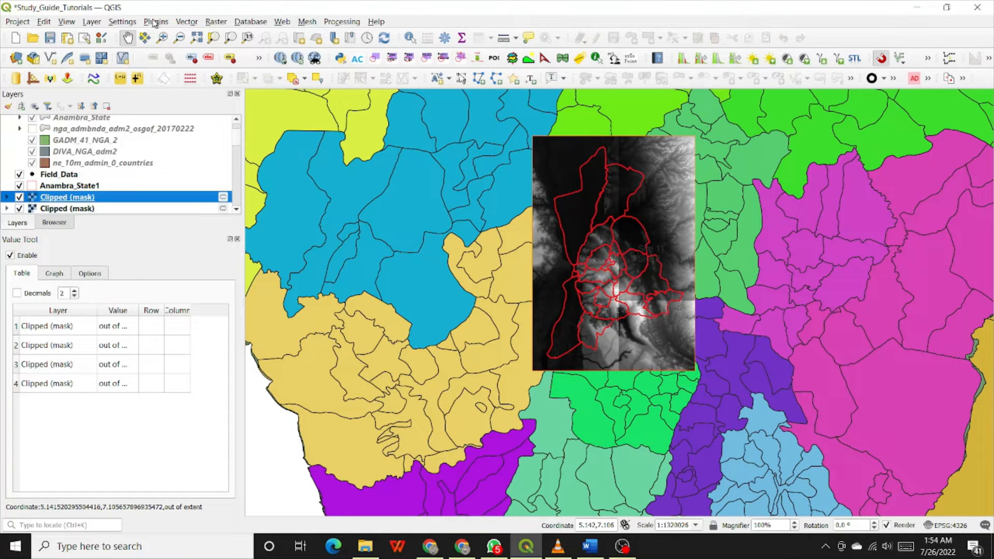
{"action": "left_click", "coordinate": [220, 22]}
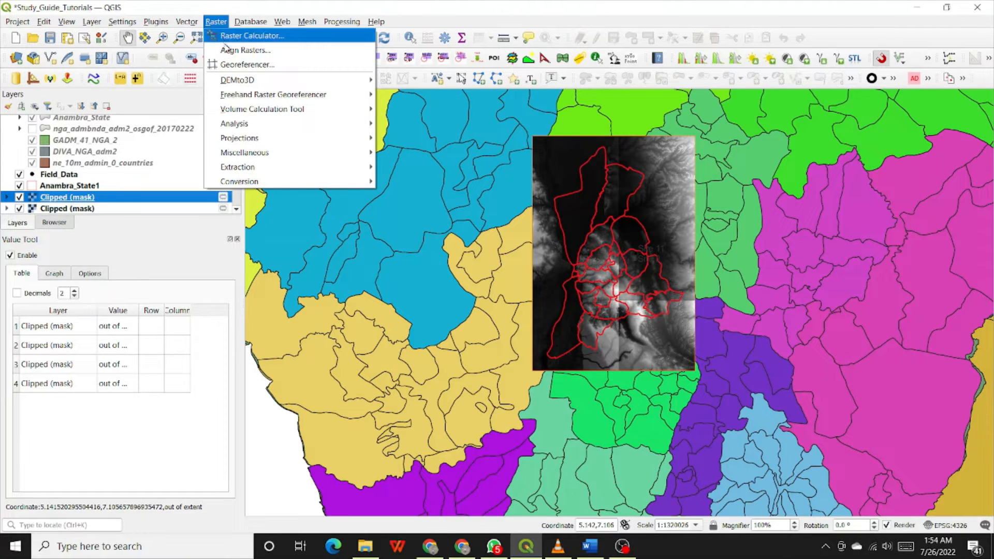
{"action": "mouse_move", "coordinate": [228, 86]}
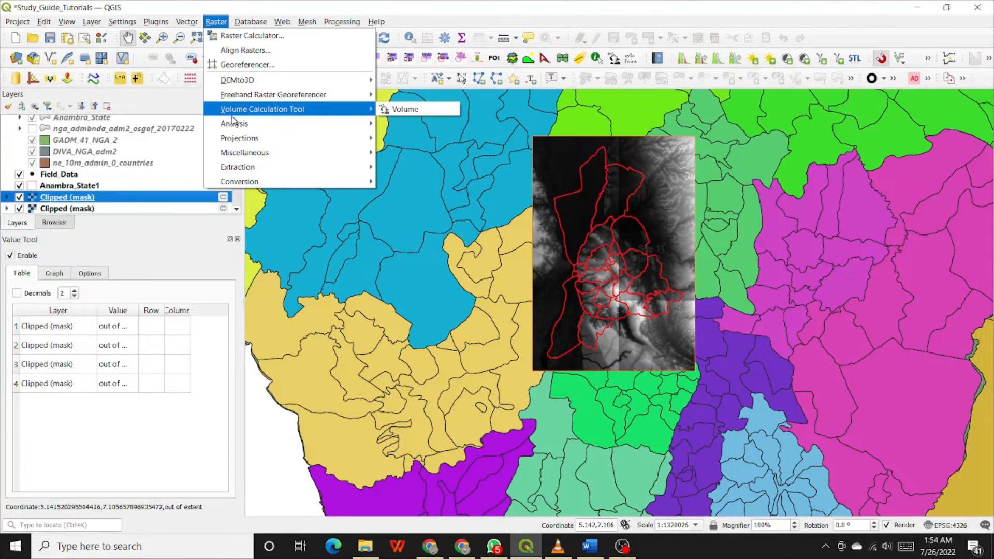
{"action": "mouse_move", "coordinate": [240, 152]}
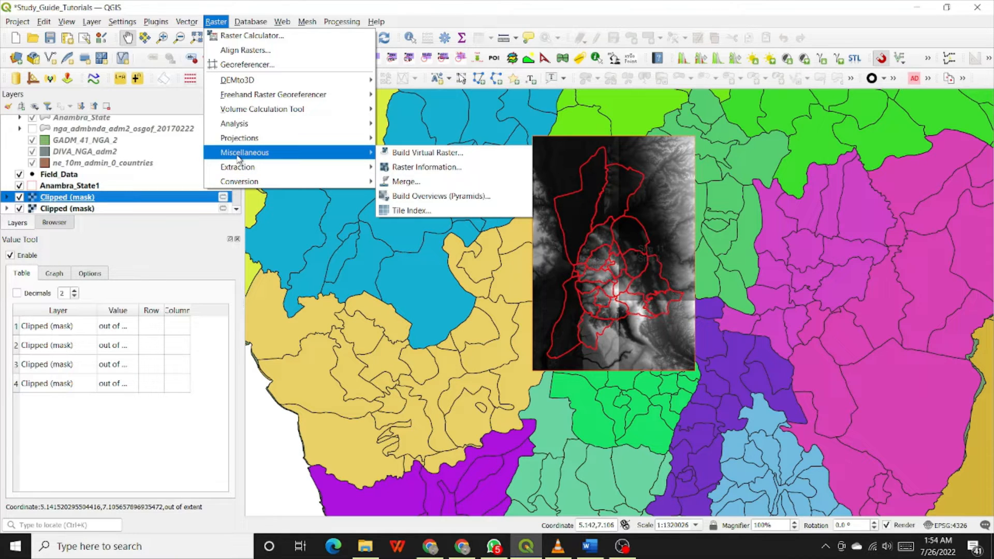
{"action": "left_click", "coordinate": [415, 187]}
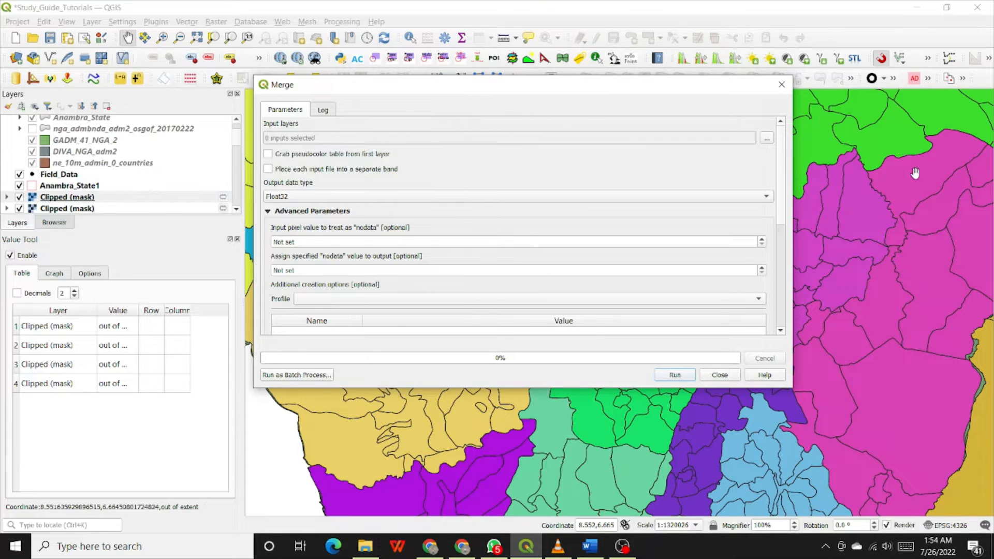
{"action": "left_click", "coordinate": [766, 139]}
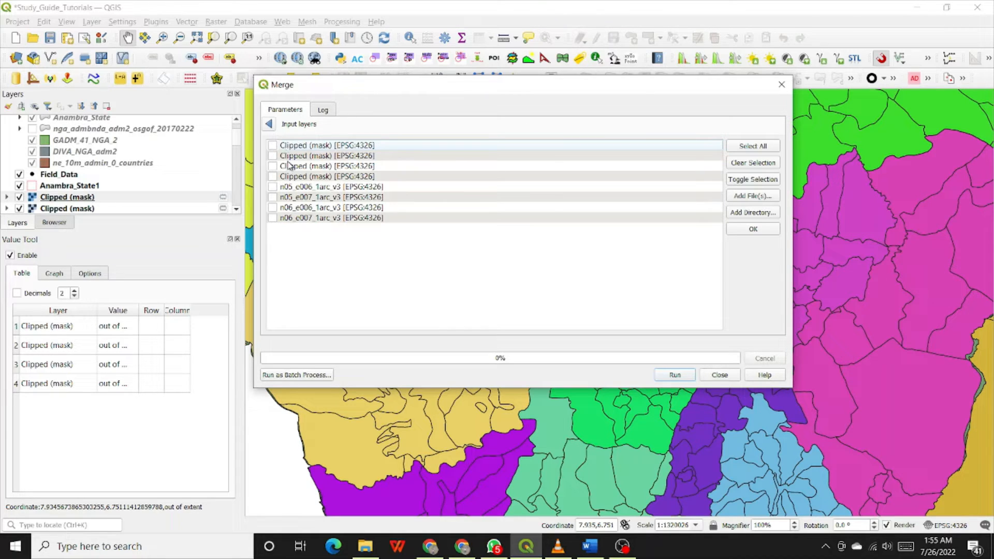
{"action": "left_click", "coordinate": [289, 178]}
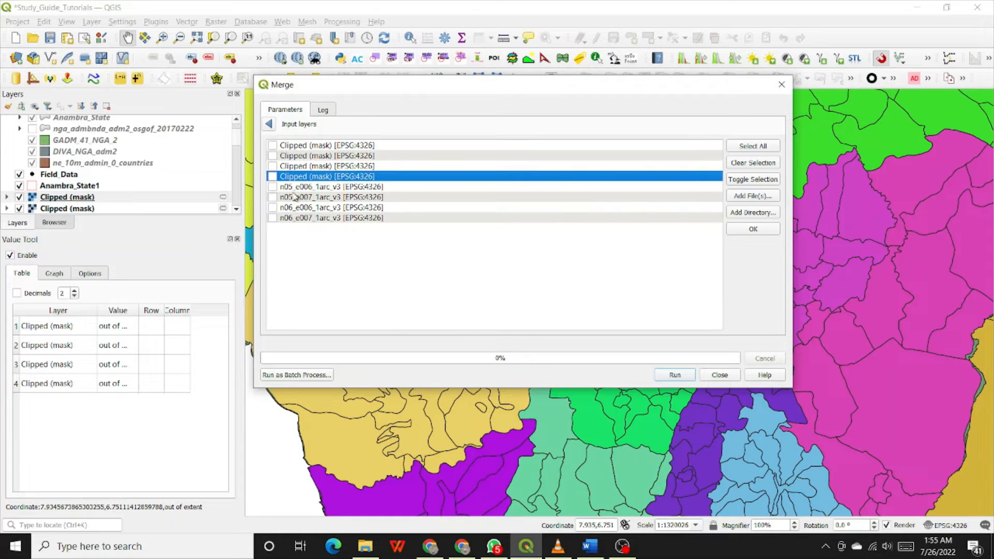
{"action": "left_click", "coordinate": [273, 146]}
{"action": "left_click", "coordinate": [273, 156]}
{"action": "left_click", "coordinate": [273, 166]}
{"action": "left_click", "coordinate": [273, 177]}
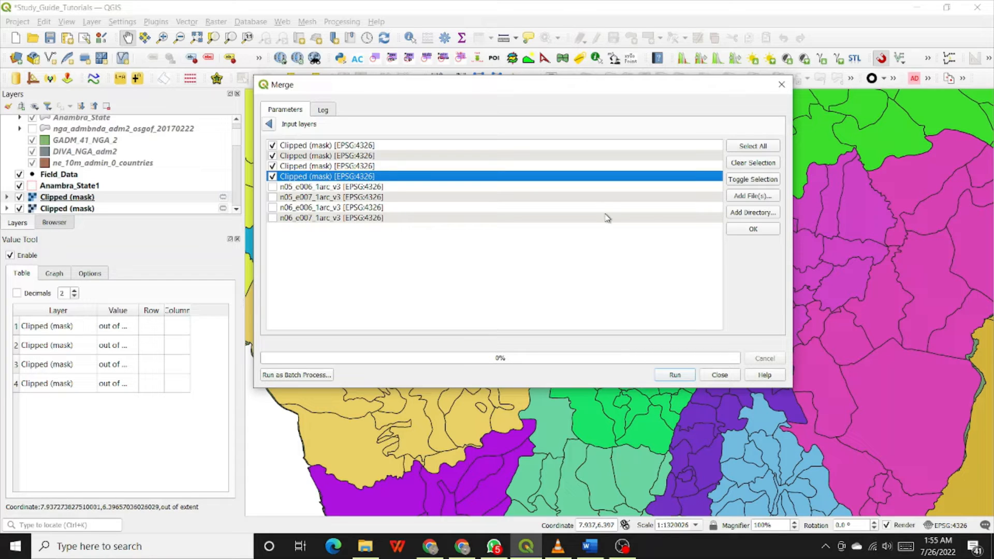
{"action": "left_click", "coordinate": [752, 231]}
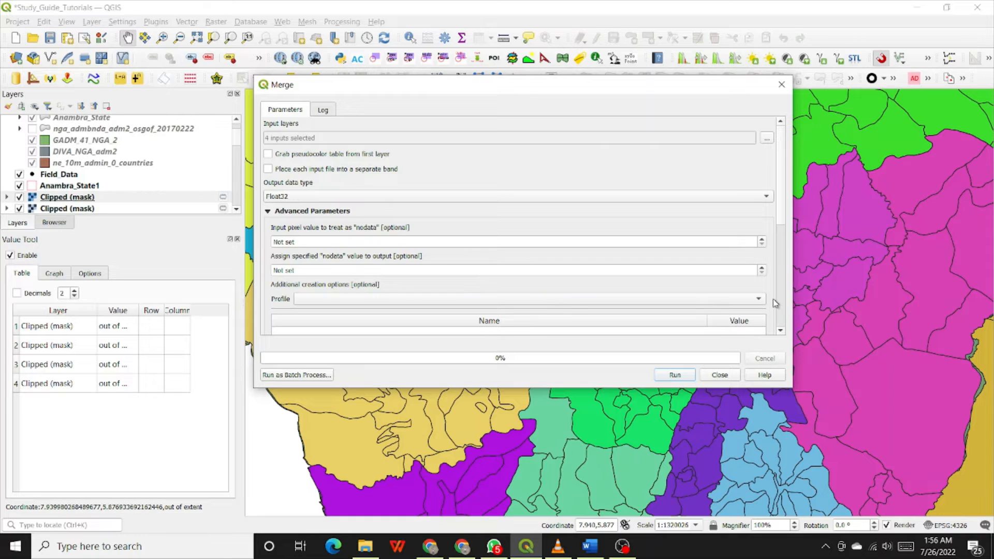
Set the merged output to save to a file in the Study Guide/__Map_Production/Raster/__Output folder under Downloads.
{"action": "scroll", "coordinate": [782, 290], "scroll_direction": "down", "scroll_amount": 5}
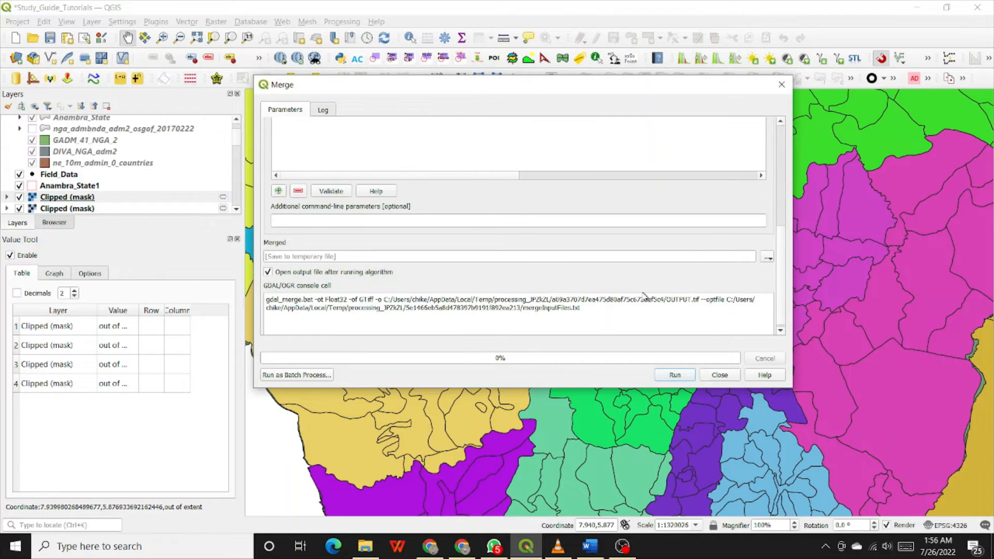
{"action": "left_click", "coordinate": [769, 260]}
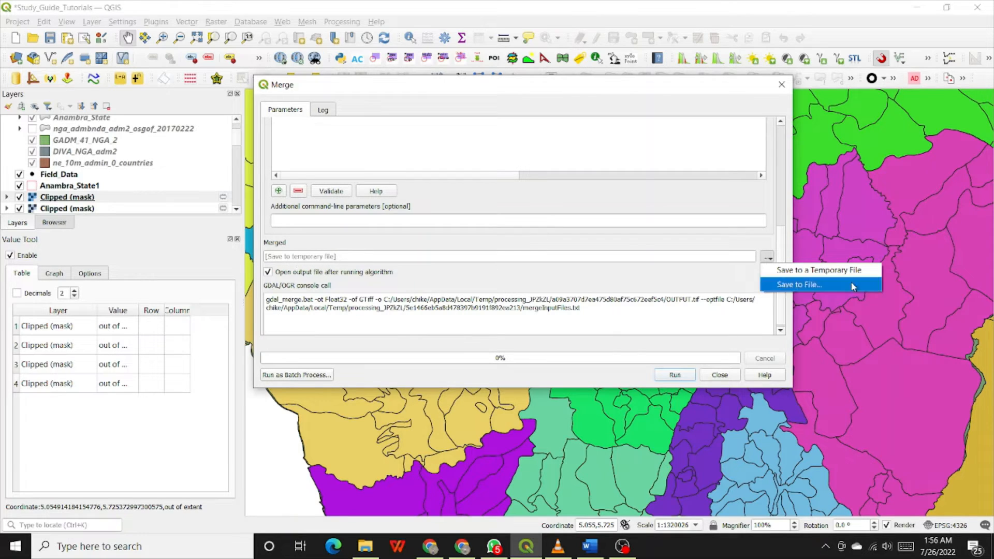
{"action": "left_click", "coordinate": [768, 257]}
{"action": "left_click", "coordinate": [768, 257]}
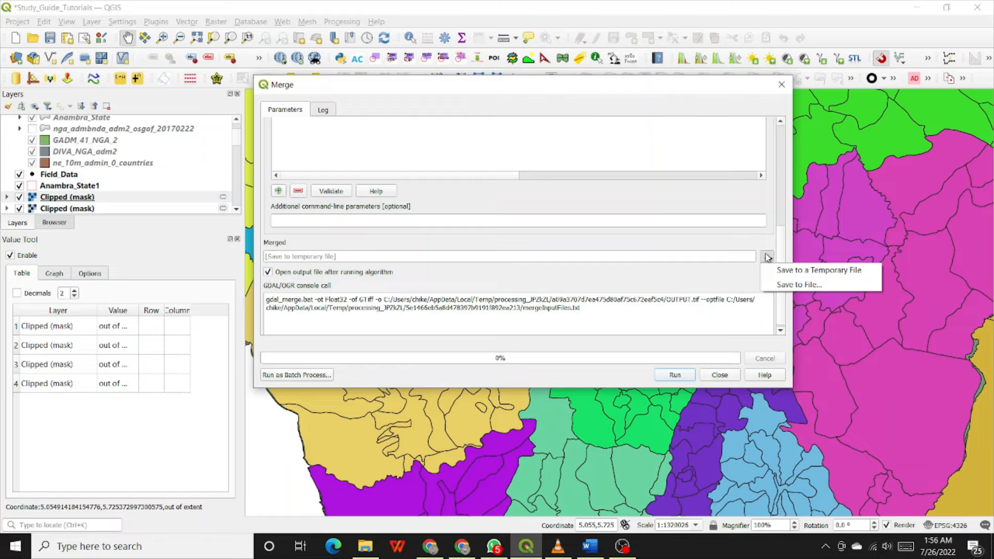
{"action": "left_click", "coordinate": [785, 285]}
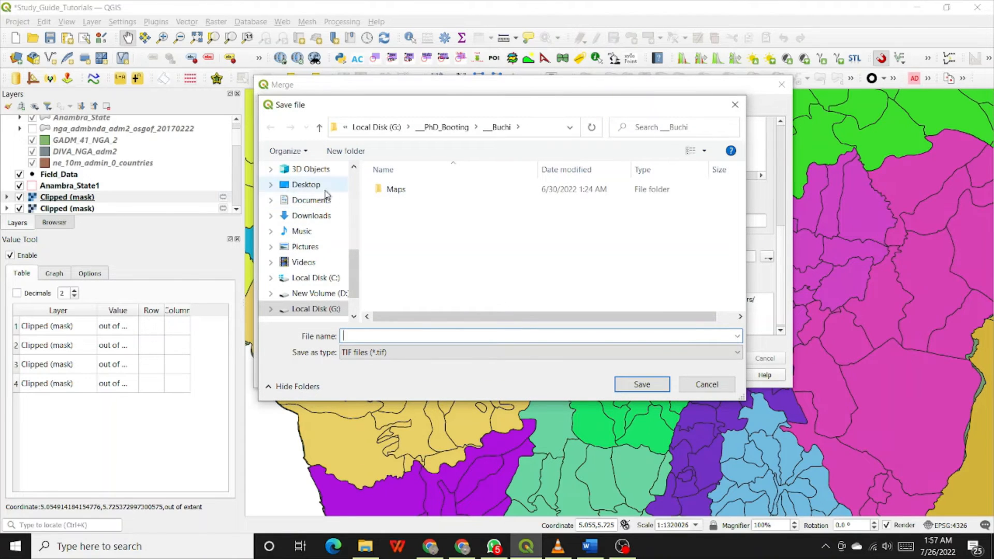
{"action": "scroll", "coordinate": [357, 187], "scroll_direction": "up", "scroll_amount": 5}
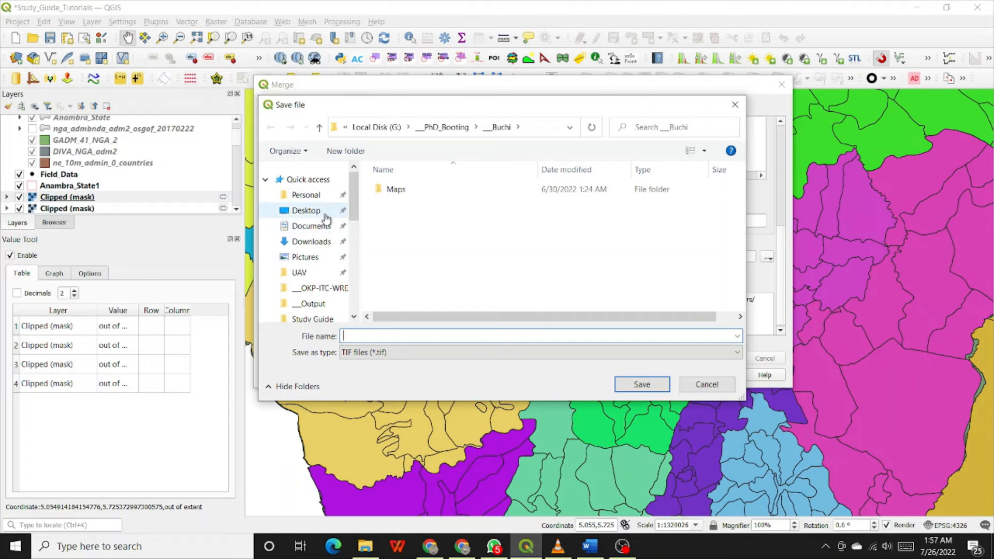
{"action": "left_click", "coordinate": [325, 242]}
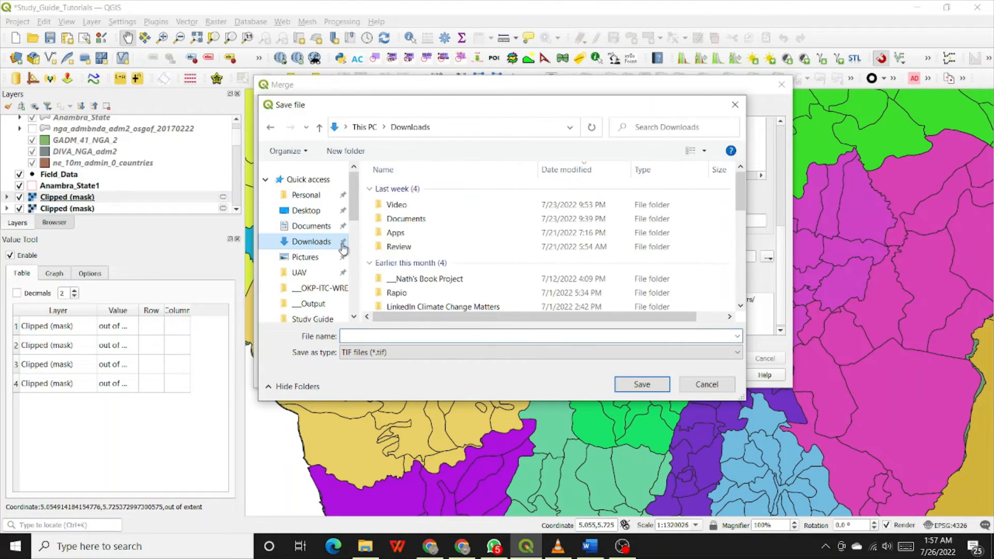
{"action": "double_click", "coordinate": [418, 285]}
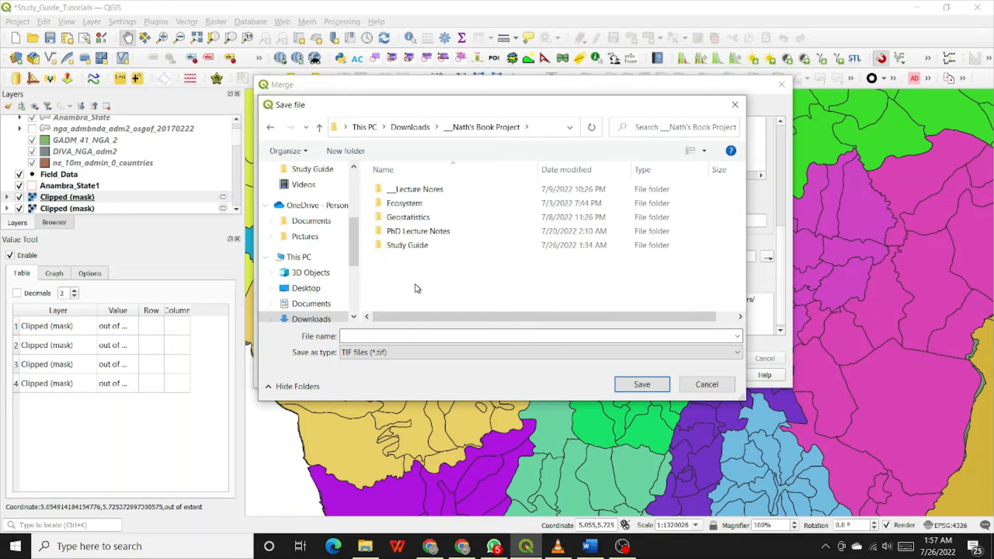
{"action": "double_click", "coordinate": [397, 247]}
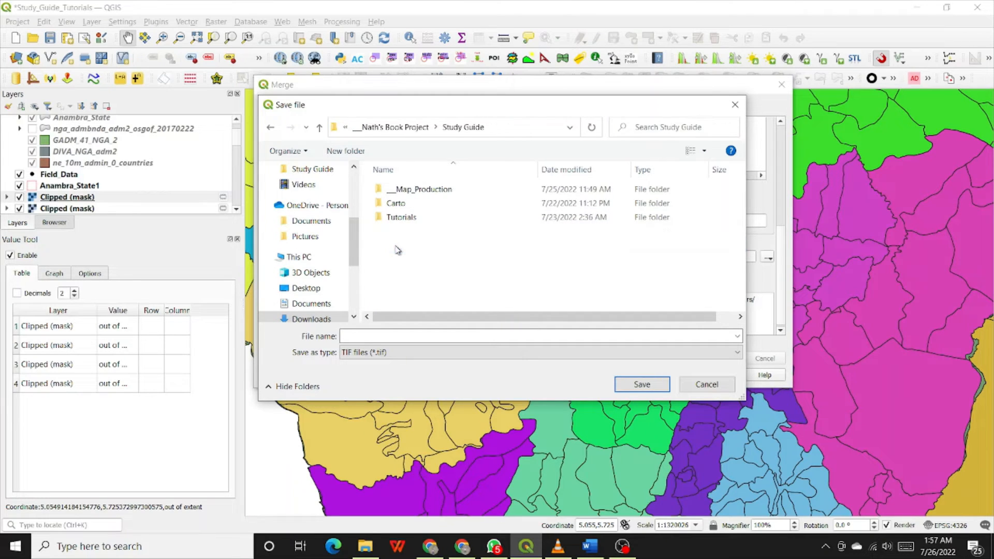
{"action": "double_click", "coordinate": [413, 191]}
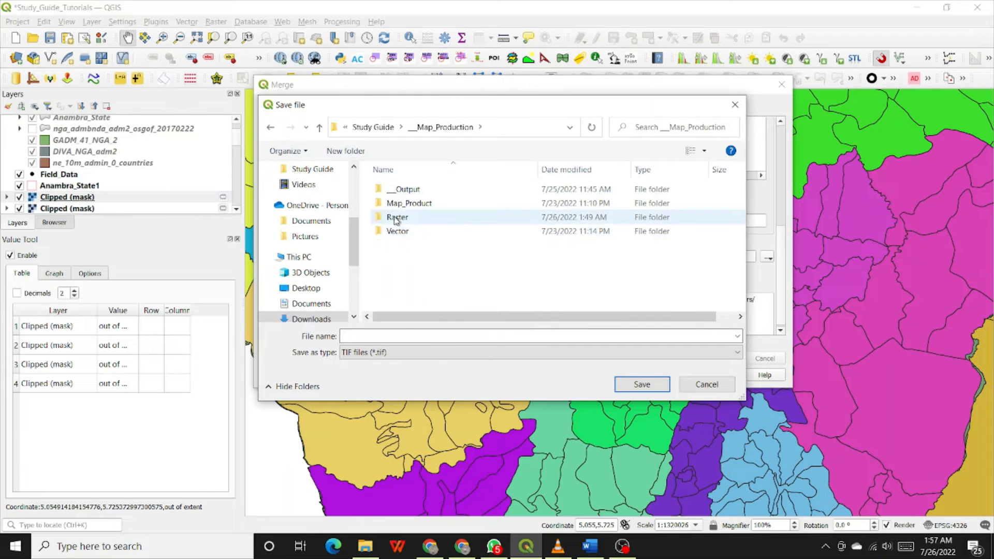
{"action": "double_click", "coordinate": [396, 219]}
{"action": "double_click", "coordinate": [412, 213]}
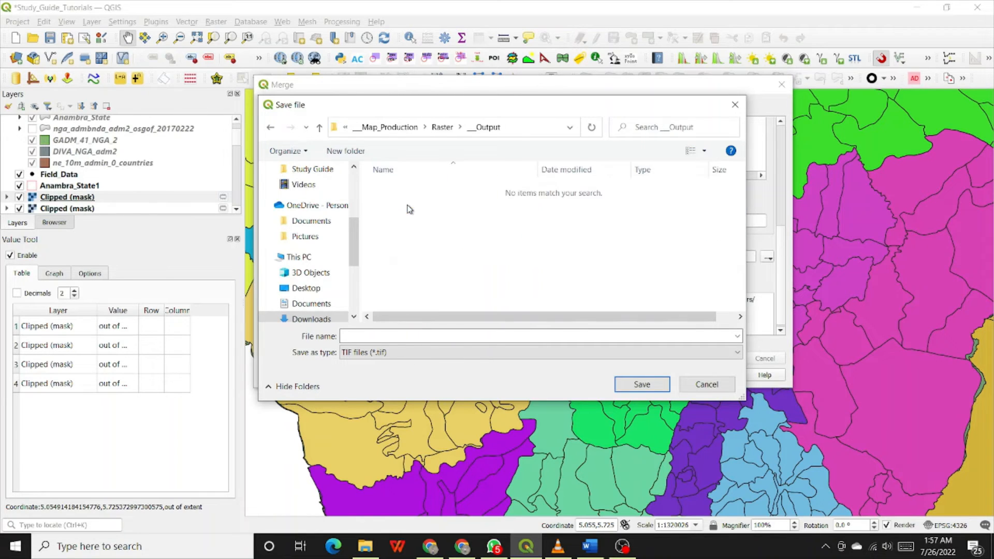
Name the merged output Anambra_BB_DEM as a TIF file, run the merge and close the tool.
{"action": "left_click", "coordinate": [407, 334]}
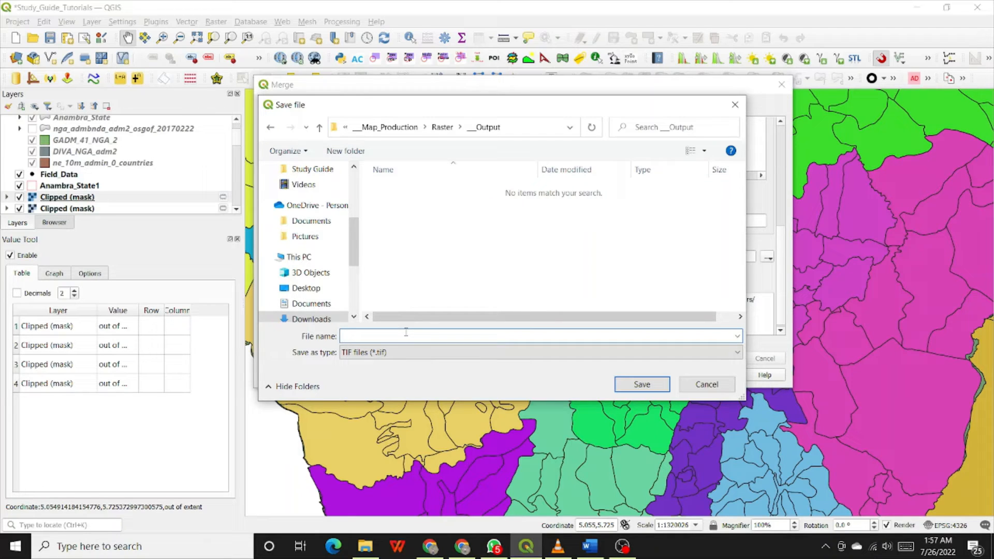
{"action": "type", "text": "Anambra_BB_DEM"}
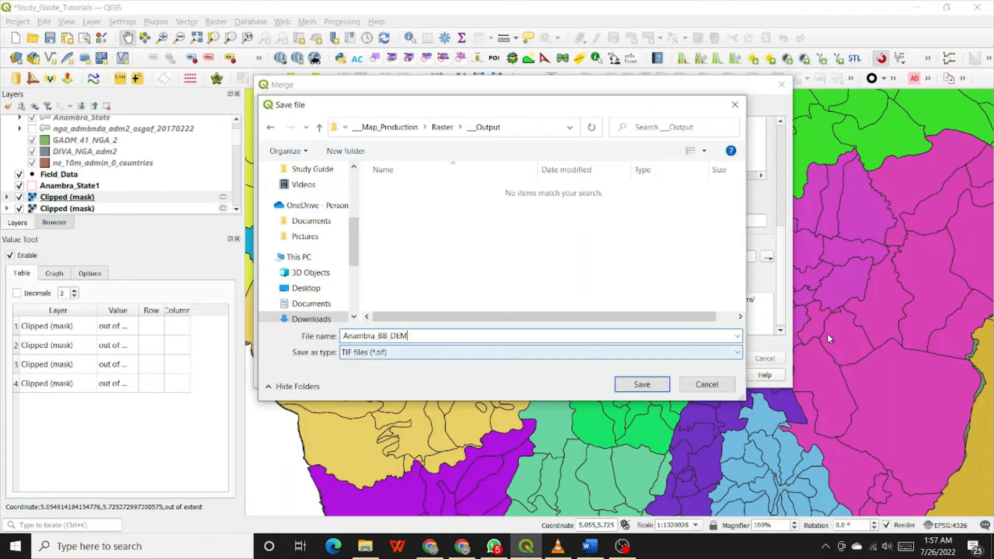
{"action": "left_click", "coordinate": [739, 354]}
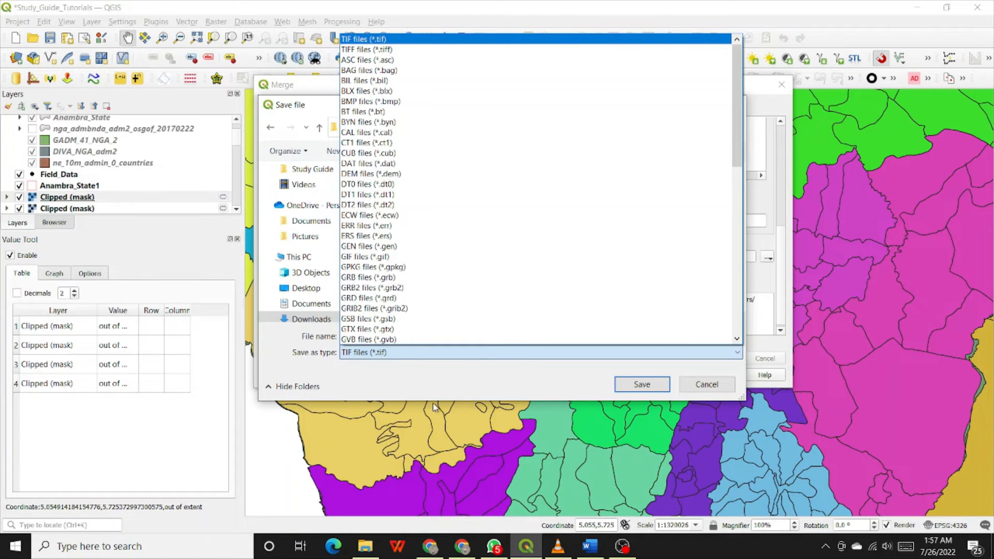
{"action": "left_click", "coordinate": [439, 388]}
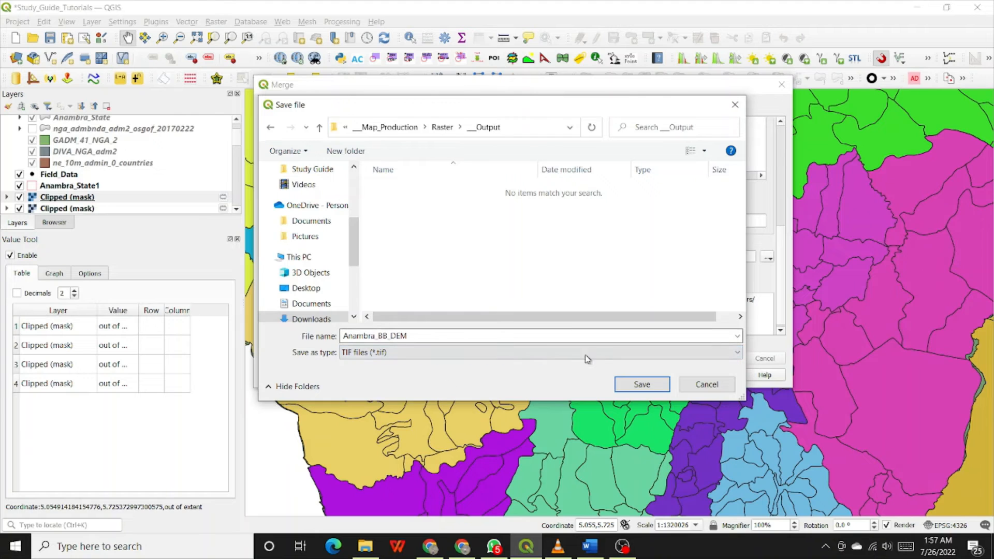
{"action": "left_click", "coordinate": [635, 389]}
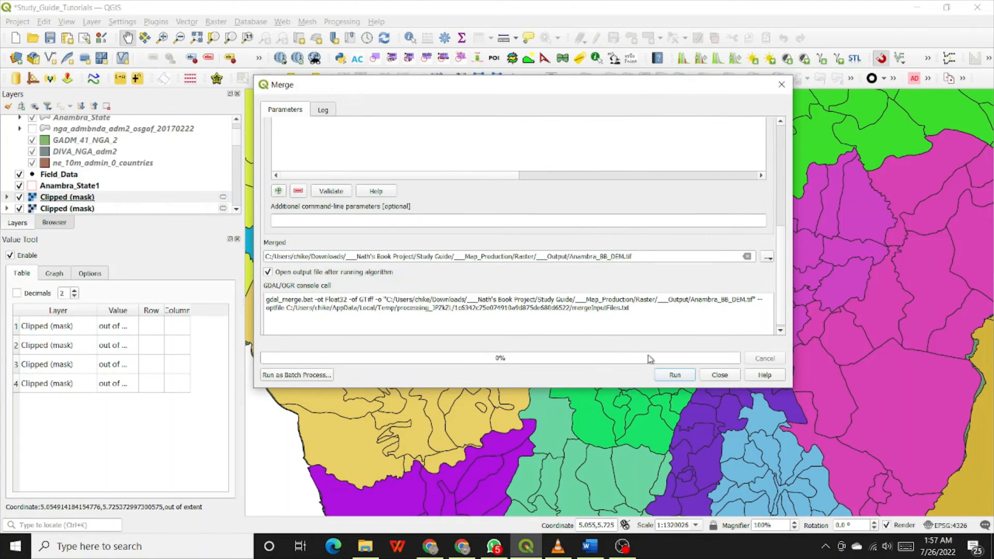
{"action": "left_click", "coordinate": [674, 375]}
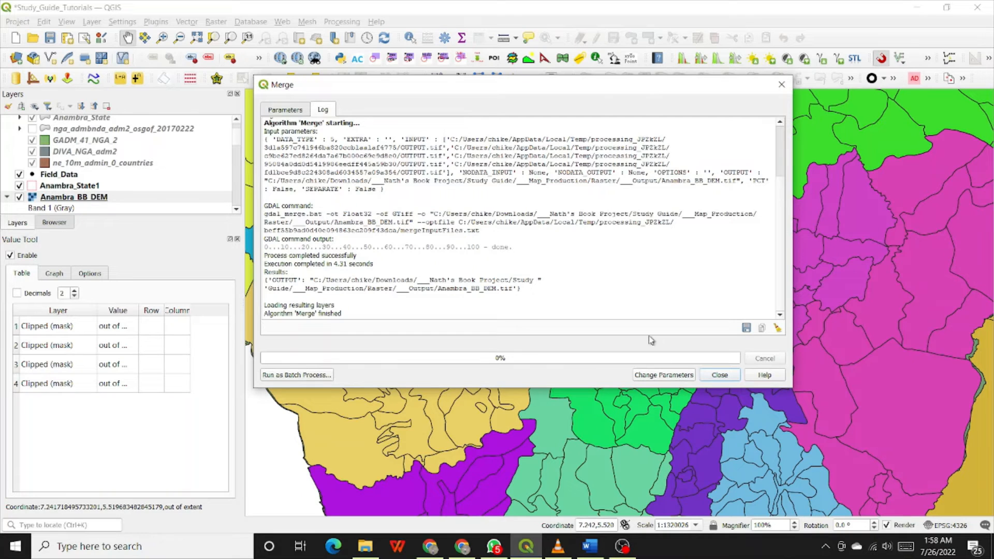
{"action": "left_click", "coordinate": [720, 375]}
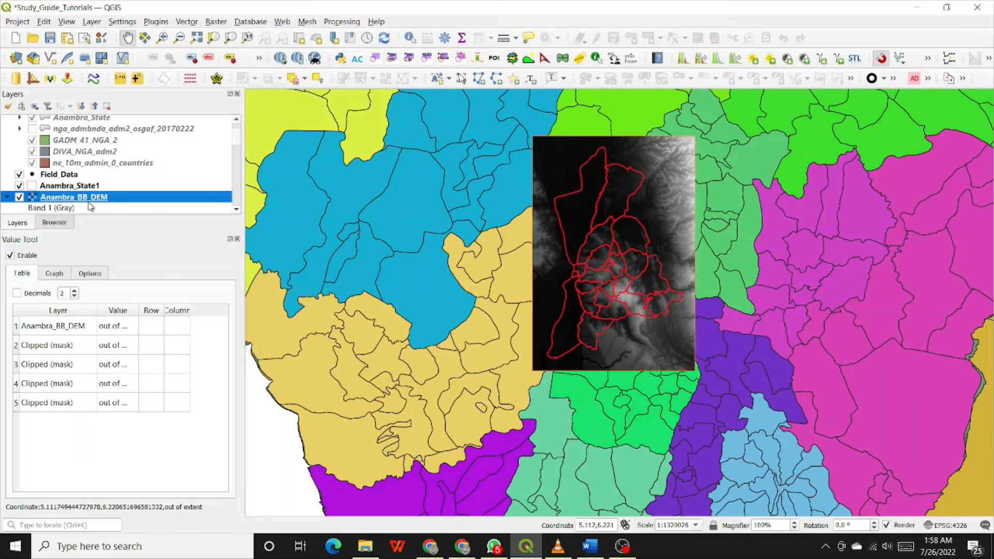
Hide the four Clipped (mask) layers listed below the Anambra_BB_DEM raster.
{"action": "left_click", "coordinate": [237, 211]}
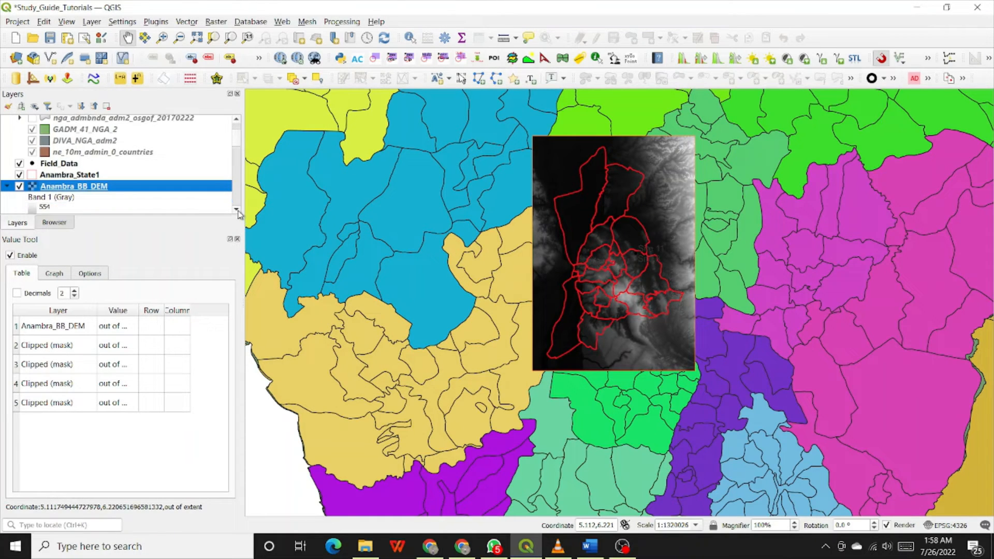
{"action": "left_click", "coordinate": [237, 210]}
{"action": "left_click", "coordinate": [237, 210]}
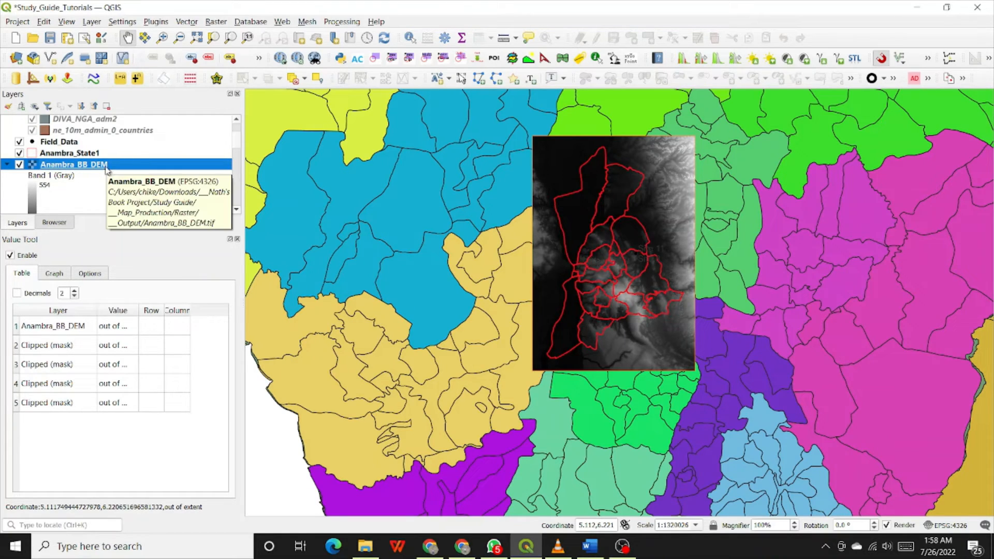
{"action": "scroll", "coordinate": [105, 170], "scroll_direction": "down", "scroll_amount": 1}
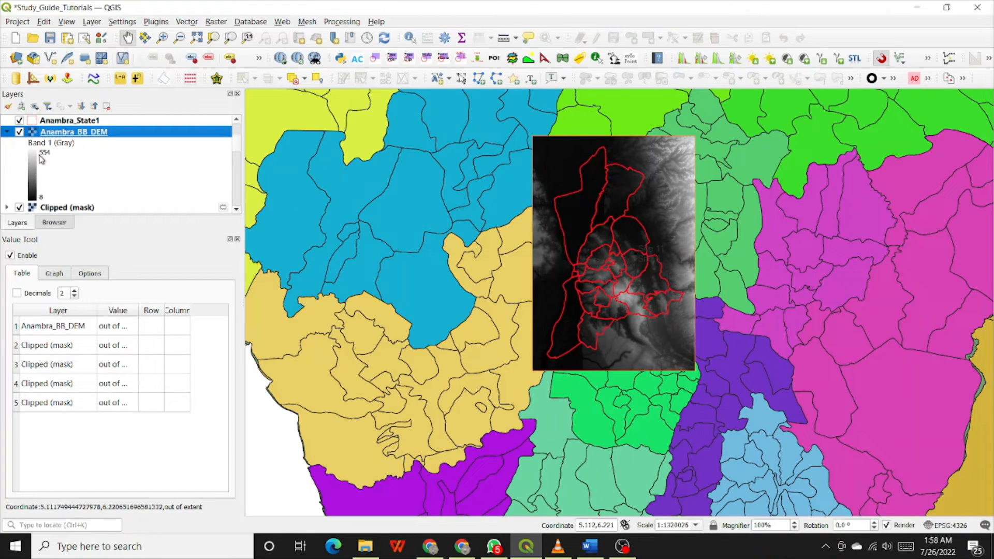
{"action": "scroll", "coordinate": [42, 161], "scroll_direction": "down", "scroll_amount": 1}
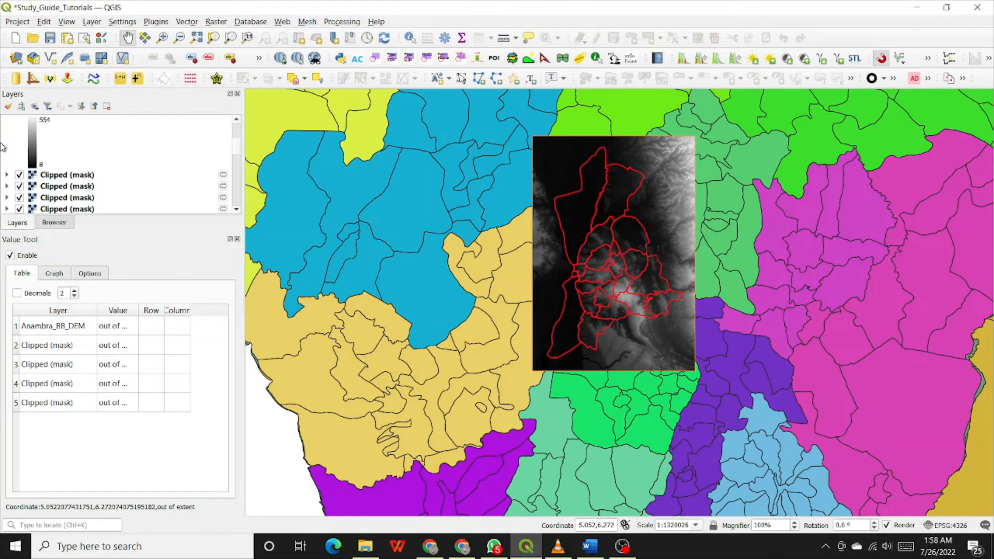
{"action": "left_click", "coordinate": [18, 175]}
{"action": "left_click", "coordinate": [20, 188]}
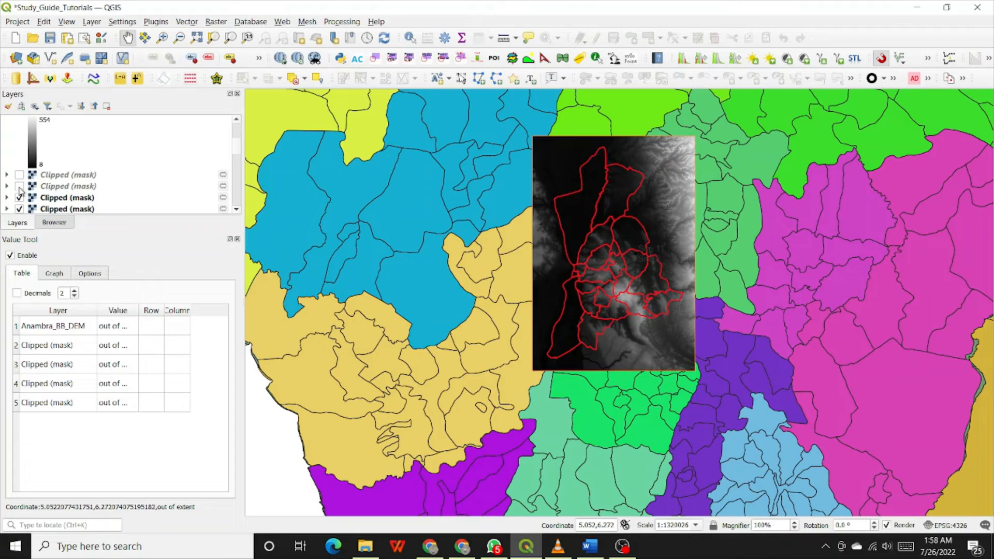
{"action": "left_click", "coordinate": [19, 198]}
{"action": "left_click", "coordinate": [19, 209]}
Switch the Anambra_BB_DEM layer off and on again to check the area it covers.
{"action": "scroll", "coordinate": [73, 188], "scroll_direction": "up", "scroll_amount": 1}
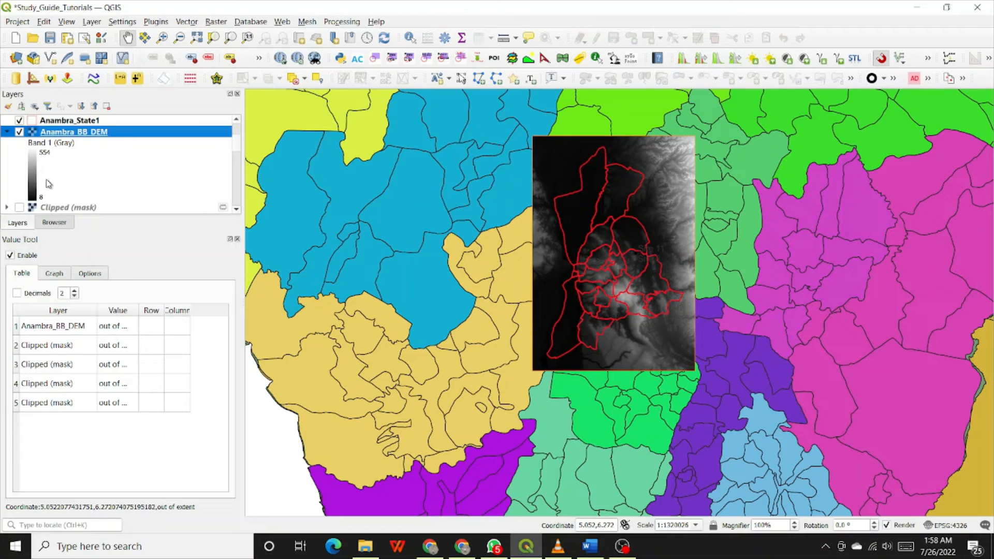
{"action": "left_click", "coordinate": [20, 132]}
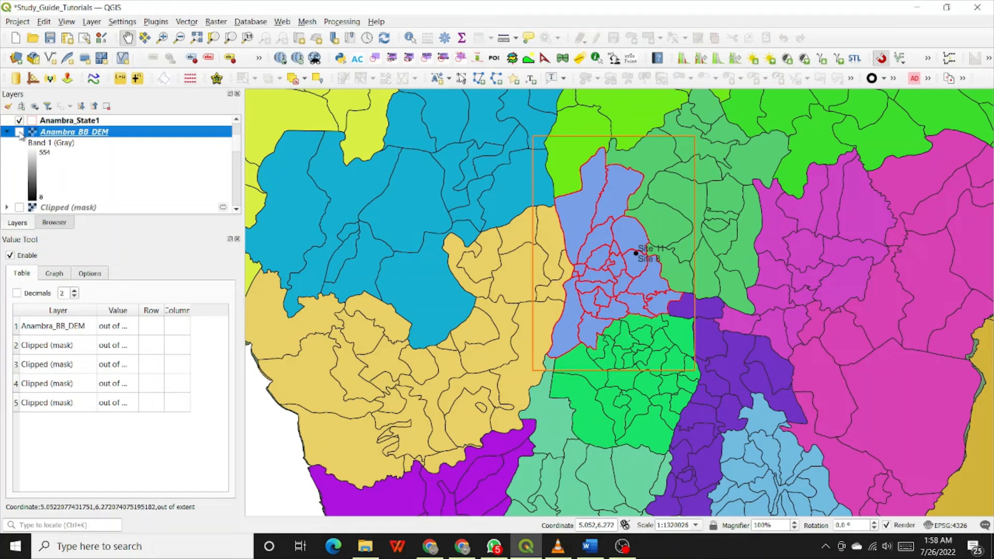
{"action": "left_click", "coordinate": [20, 133]}
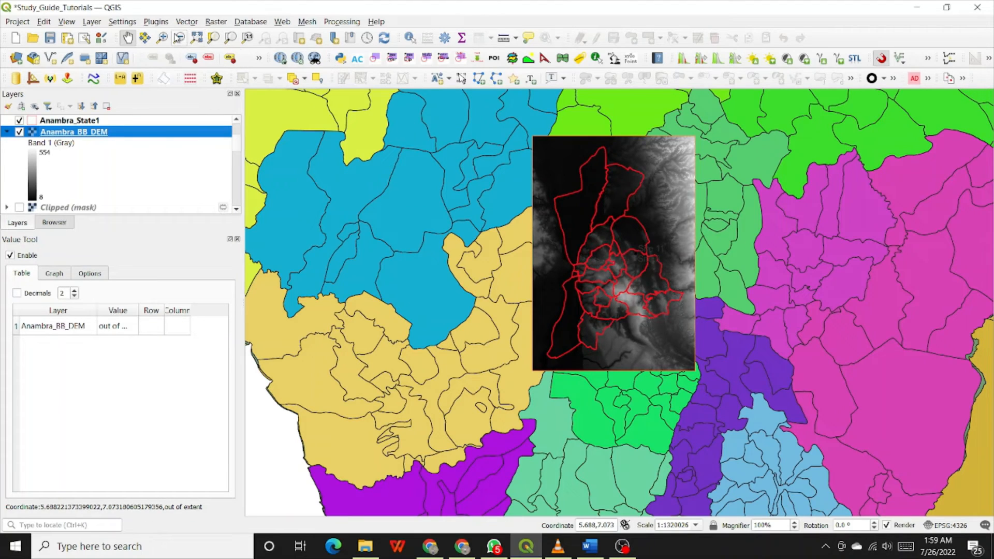
Inspect the merged elevation raster up close within the Anambra boundaries, and return to the full extent of Anambra_BB_DEM.
{"action": "left_click", "coordinate": [162, 37]}
{"action": "left_click_drag", "start_coordinate": [556, 199], "coordinate": [655, 337]}
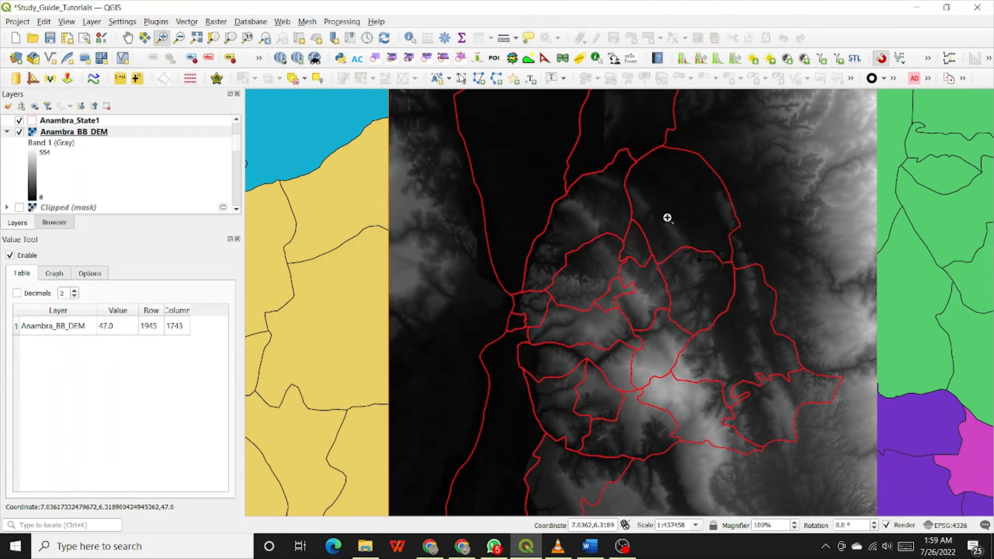
{"action": "scroll", "coordinate": [667, 218], "scroll_direction": "down", "scroll_amount": 1}
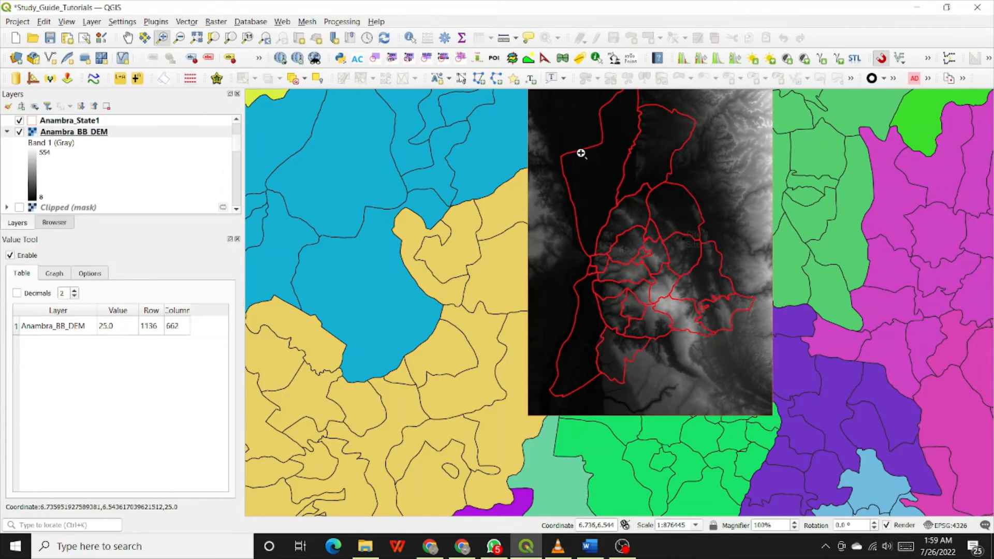
{"action": "left_click_drag", "start_coordinate": [507, 143], "coordinate": [823, 327]}
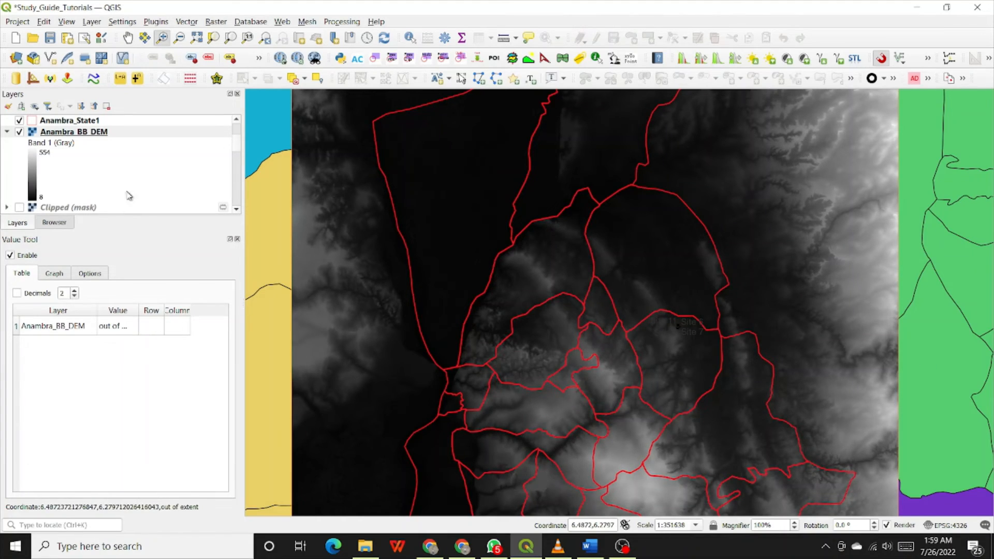
{"action": "right_click", "coordinate": [64, 134]}
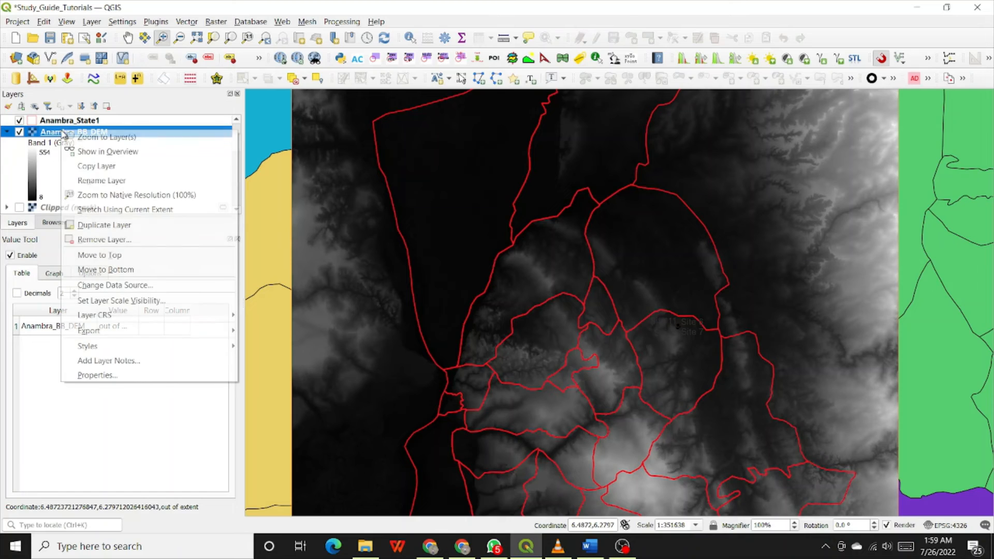
{"action": "left_click", "coordinate": [109, 138]}
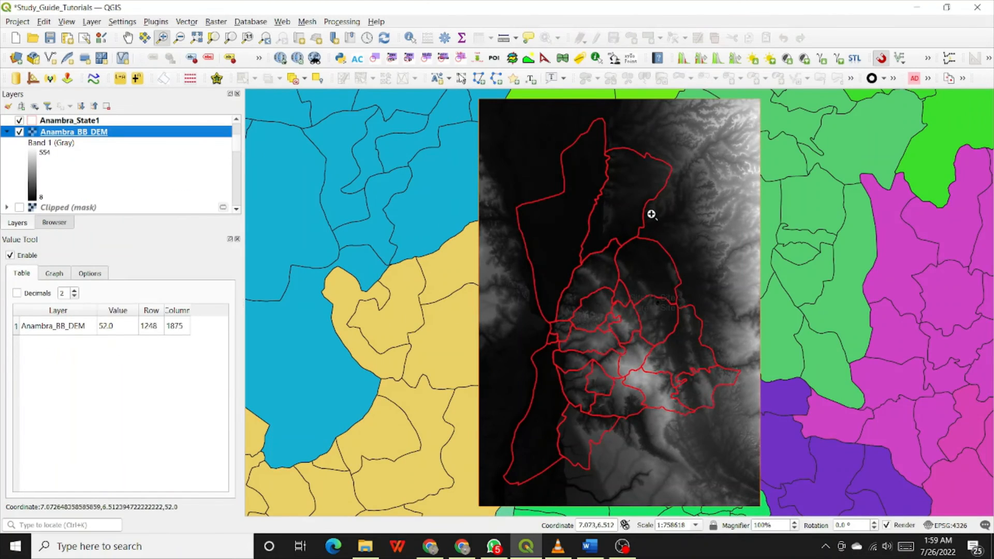
Remove the four temporary Clipped (mask) layers beneath Anambra_BB_DEM from the project.
{"action": "left_click", "coordinate": [237, 209]}
{"action": "left_click", "coordinate": [237, 210]}
{"action": "left_click", "coordinate": [237, 211]}
{"action": "left_click", "coordinate": [238, 210]}
{"action": "left_click", "coordinate": [237, 211]}
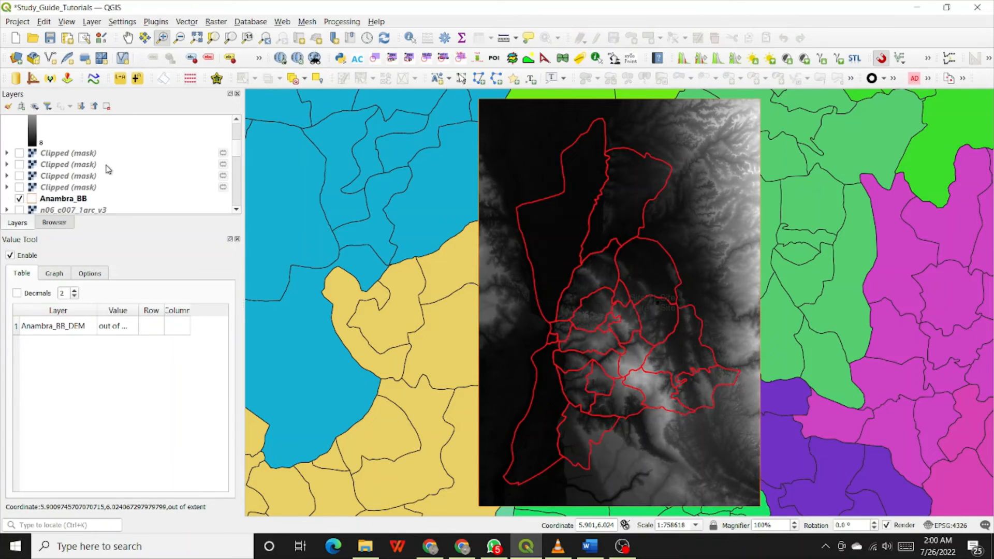
{"action": "left_click", "coordinate": [92, 158]}
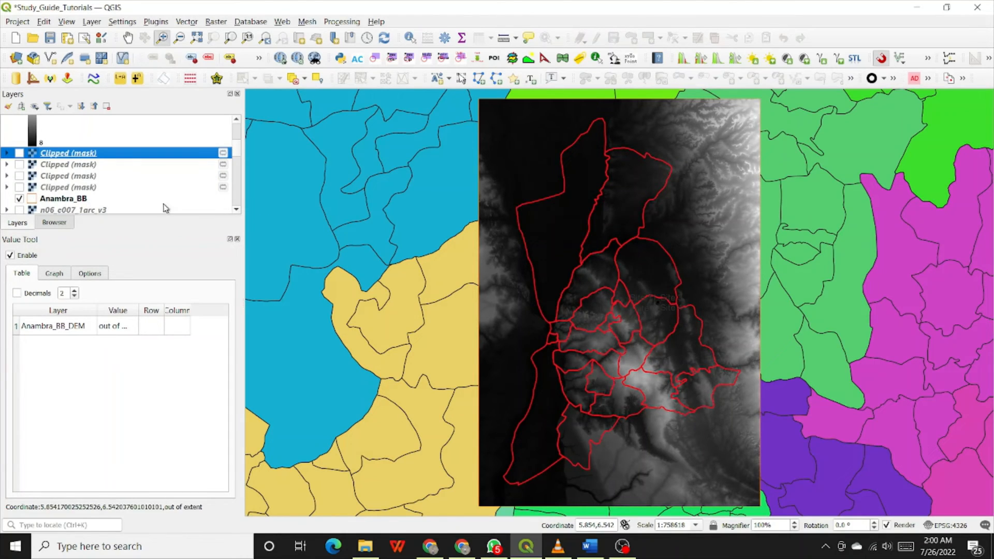
{"action": "left_click", "coordinate": [66, 188], "text": "shift"}
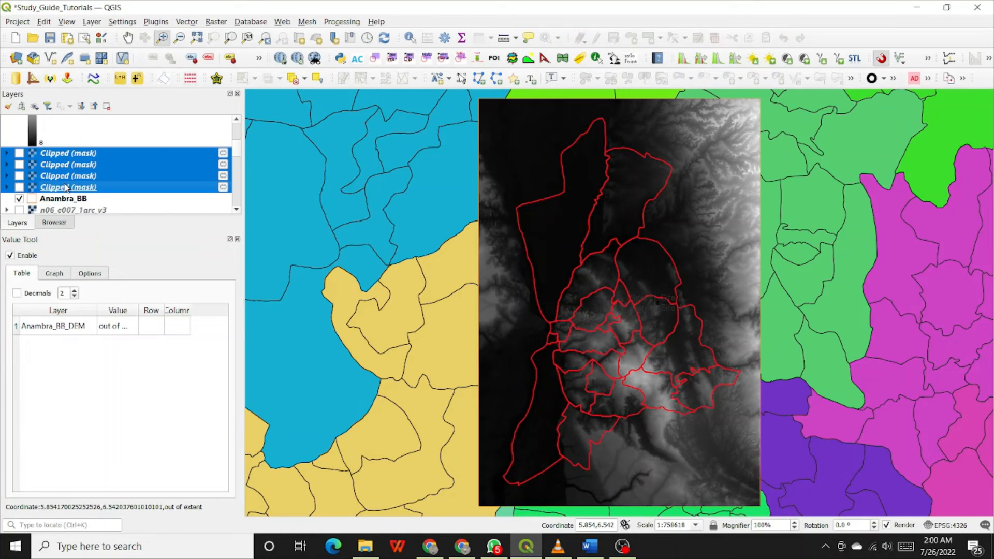
{"action": "right_click", "coordinate": [71, 175]}
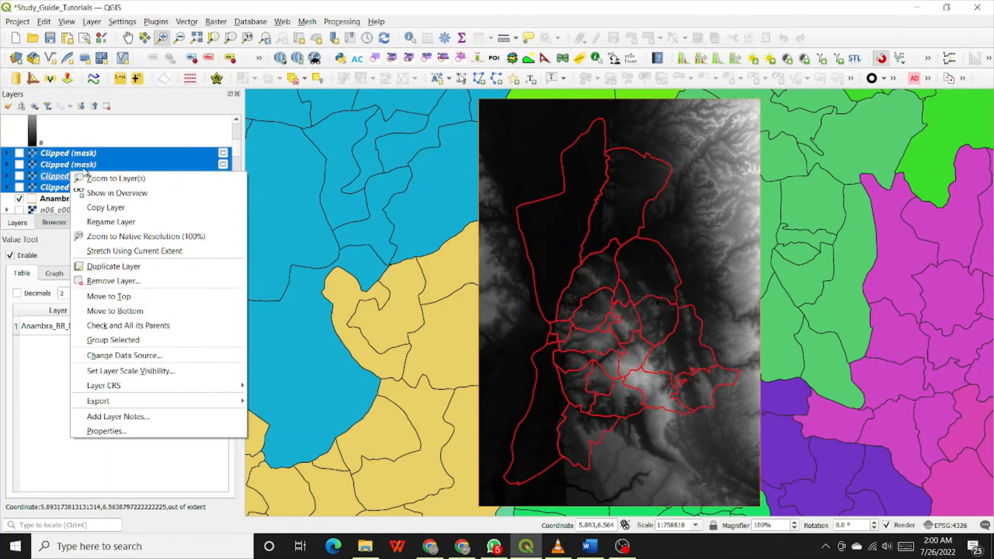
{"action": "left_click", "coordinate": [136, 282]}
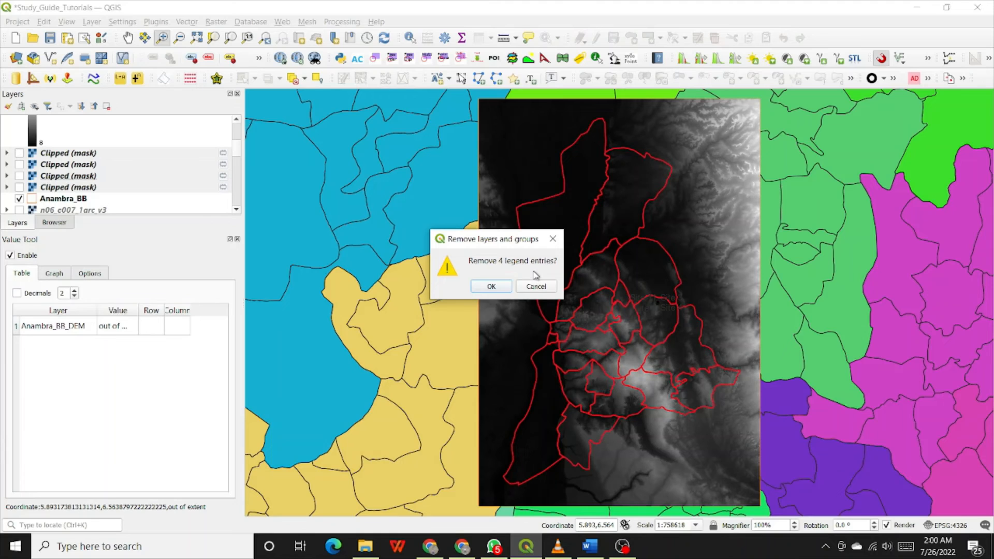
{"action": "left_click", "coordinate": [492, 286]}
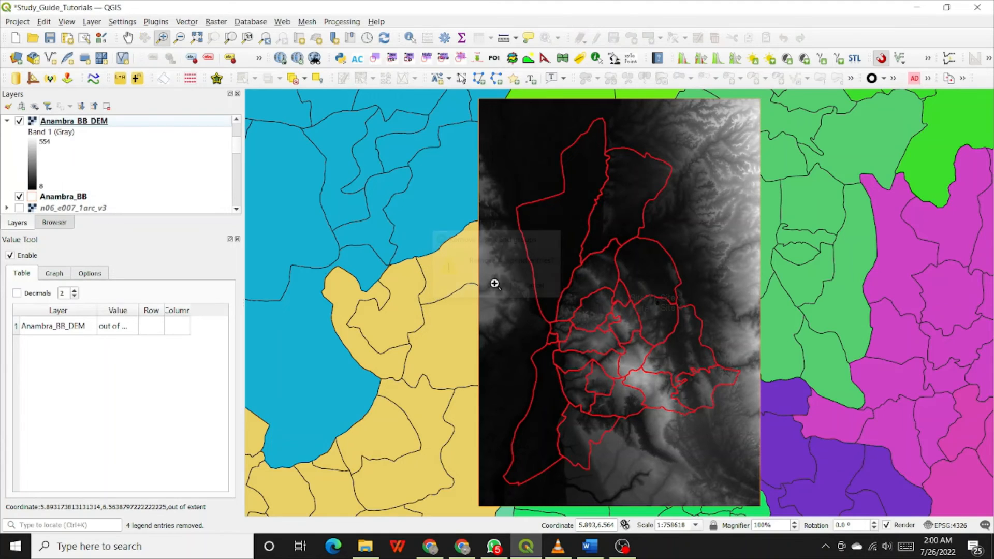
Remove the four original 1arc_v3 elevation rasters, n06_e007 through n05_e006, from the project.
{"action": "scroll", "coordinate": [42, 188], "scroll_direction": "down", "scroll_amount": 2}
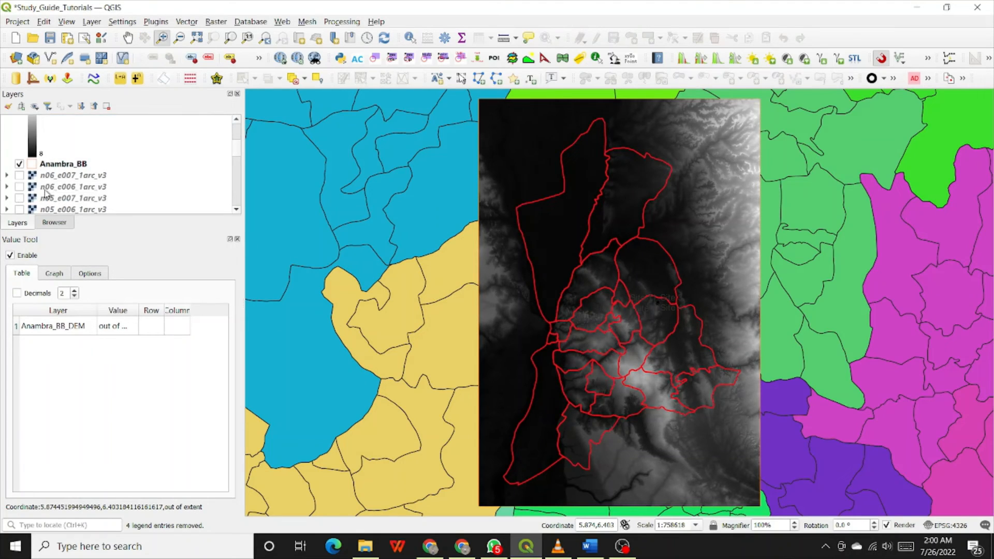
{"action": "left_click", "coordinate": [65, 178]}
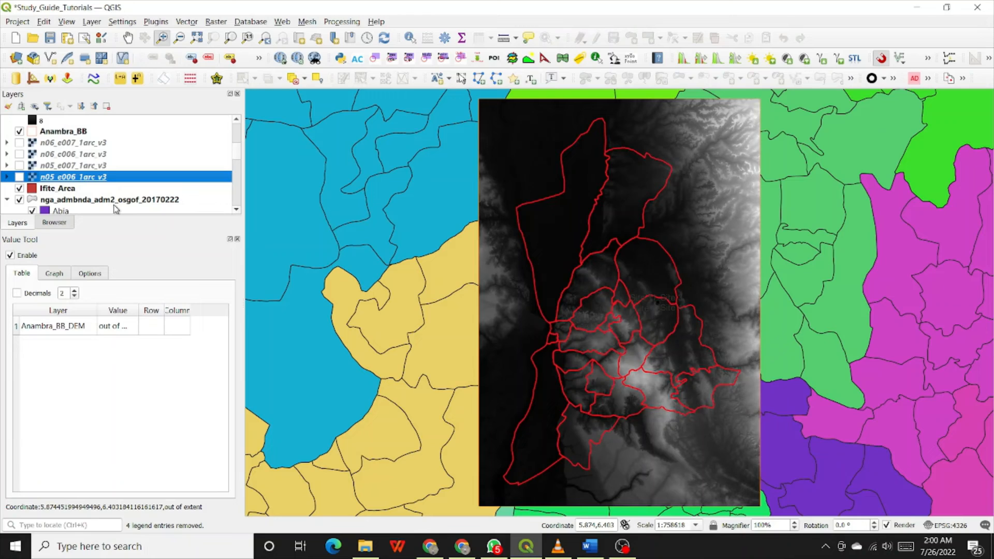
{"action": "left_click", "coordinate": [74, 143], "text": "shift"}
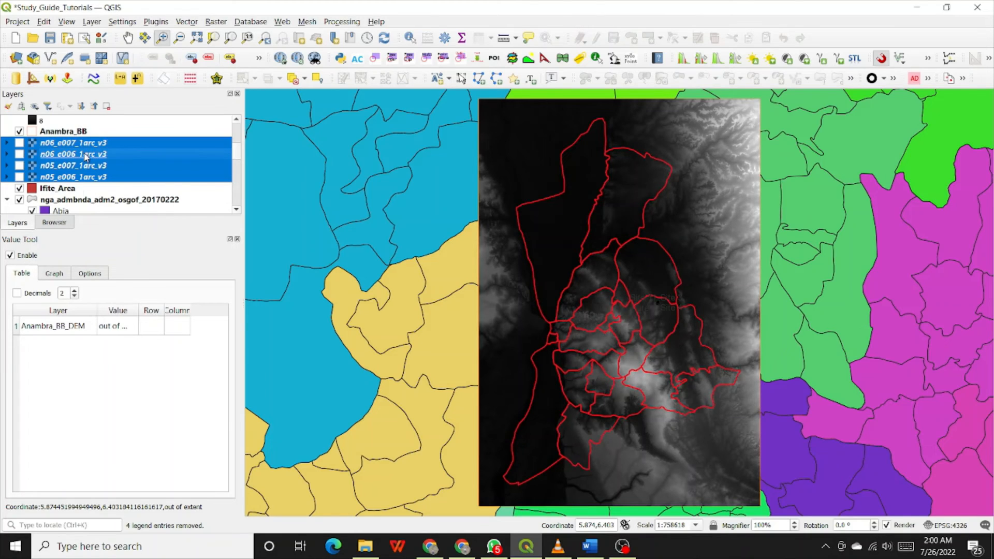
{"action": "right_click", "coordinate": [84, 154]}
{"action": "left_click", "coordinate": [136, 262]}
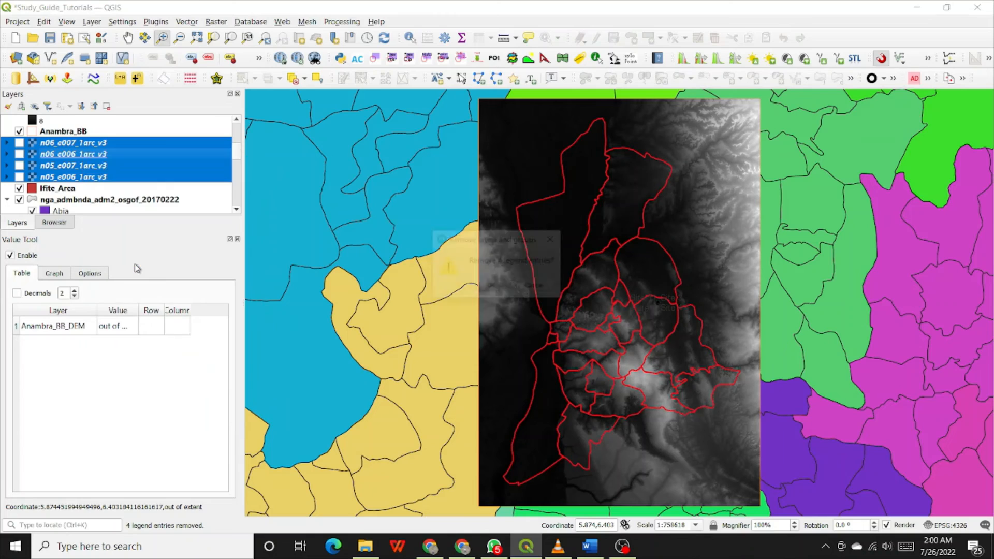
{"action": "left_click", "coordinate": [491, 286]}
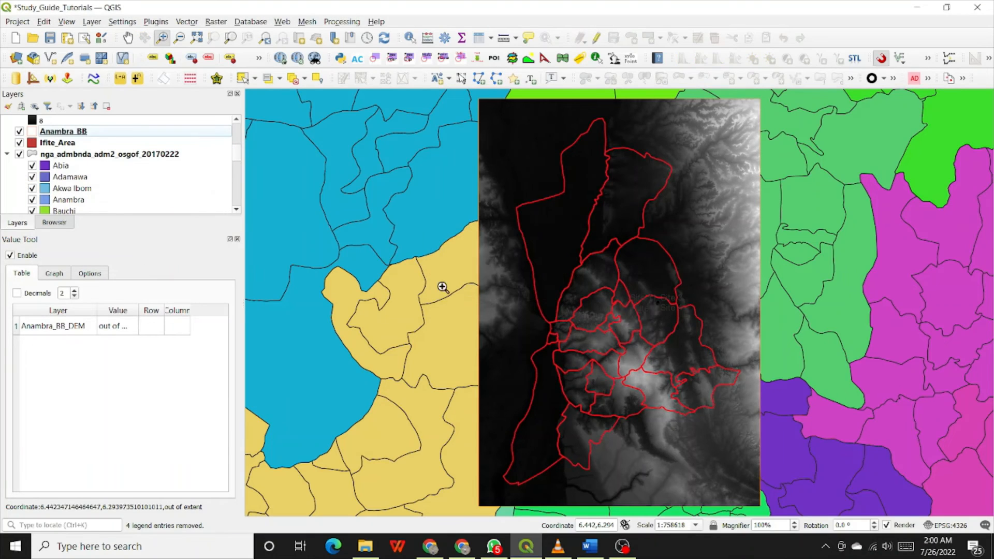
Look through the remaining layers in the project, from the base maps up to Anambra_BB_DEM.
{"action": "scroll", "coordinate": [7, 128], "scroll_direction": "up", "scroll_amount": 1}
{"action": "scroll", "coordinate": [7, 129], "scroll_direction": "down", "scroll_amount": 10}
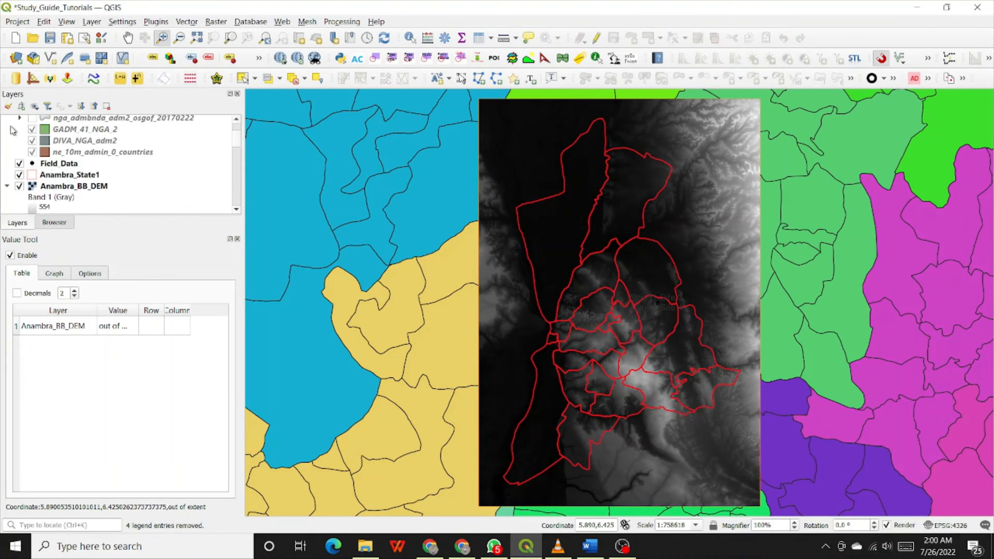
{"action": "scroll", "coordinate": [11, 130], "scroll_direction": "down", "scroll_amount": 15}
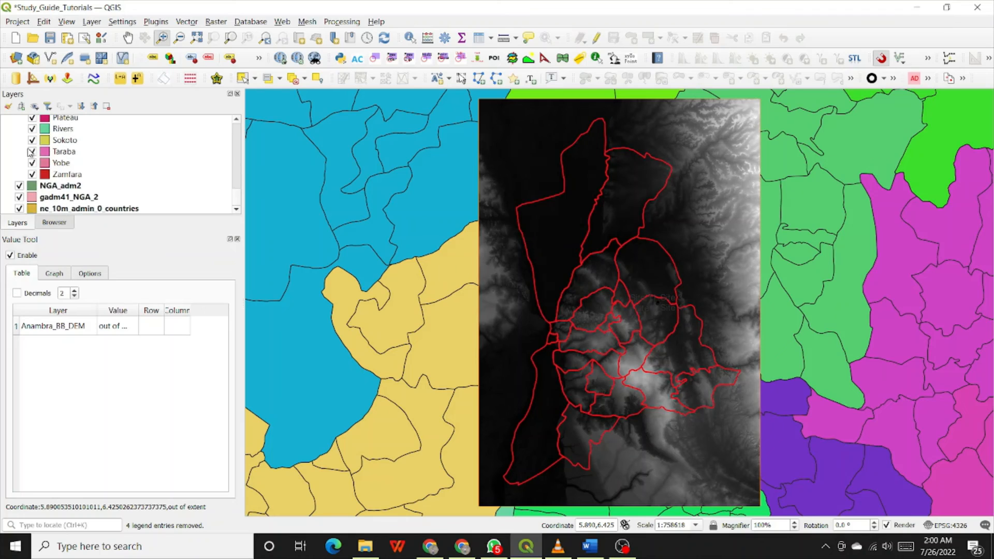
{"action": "scroll", "coordinate": [44, 179], "scroll_direction": "up", "scroll_amount": 8}
{"action": "scroll", "coordinate": [43, 180], "scroll_direction": "up", "scroll_amount": 3}
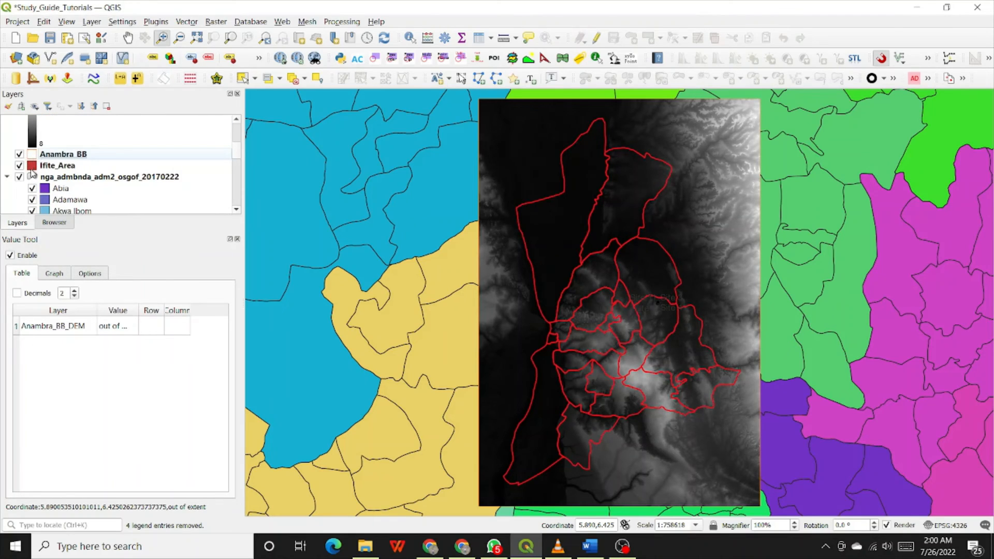
{"action": "scroll", "coordinate": [37, 177], "scroll_direction": "up", "scroll_amount": 2}
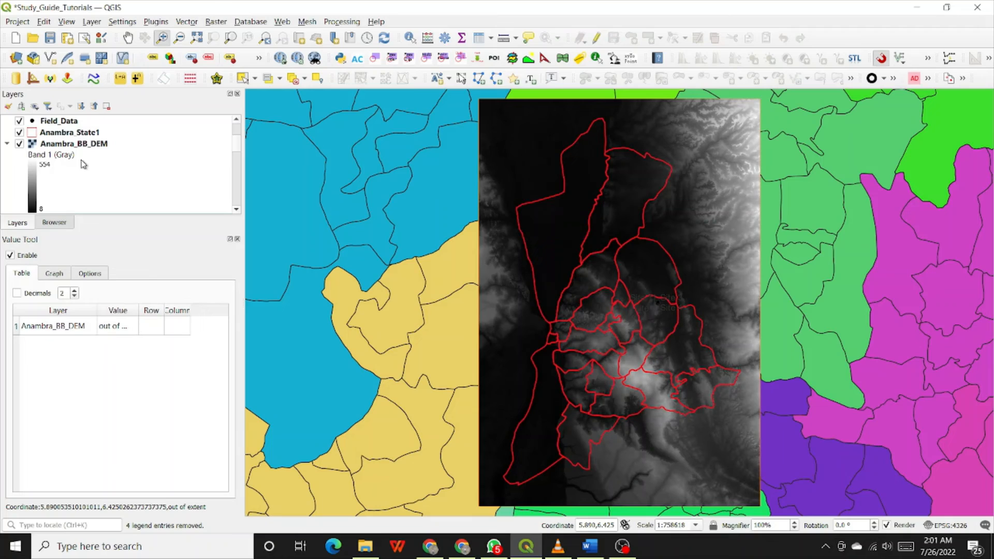
{"action": "scroll", "coordinate": [44, 178], "scroll_direction": "down", "scroll_amount": 1}
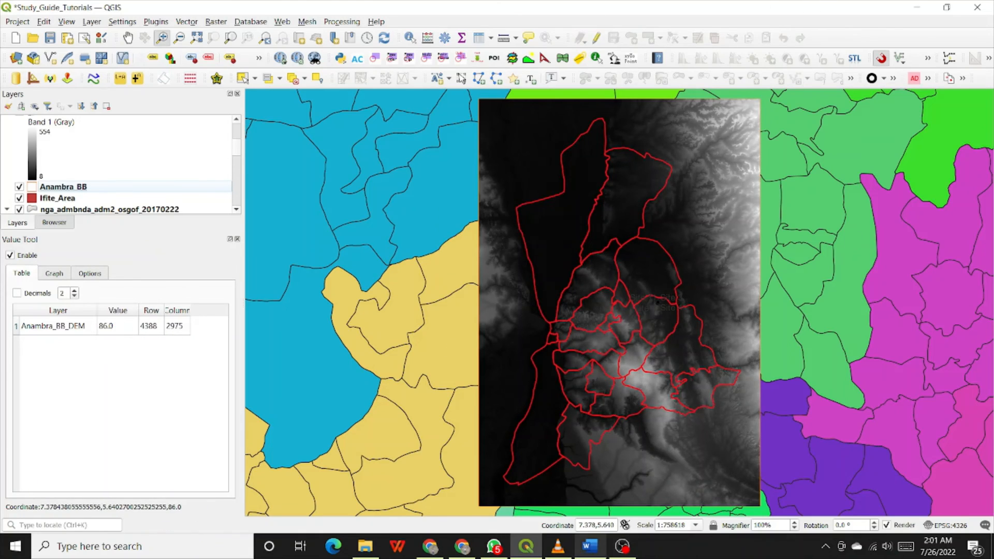
Switch to the SLM 314 Study Guide in Word, review the Clip Raster Data and Merge Raster Data sections, and return to QGIS.
{"action": "mouse_move", "coordinate": [590, 547]}
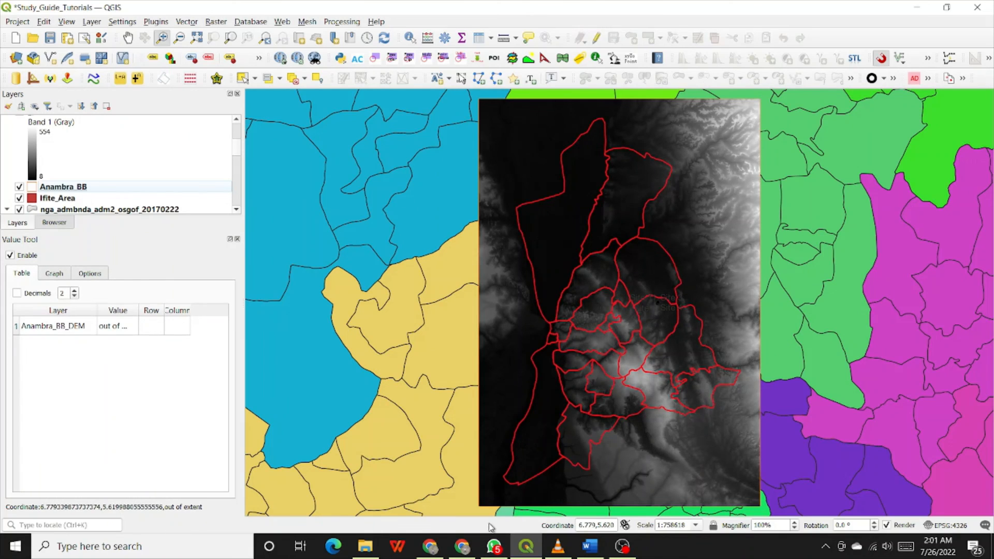
{"action": "mouse_move", "coordinate": [459, 552]}
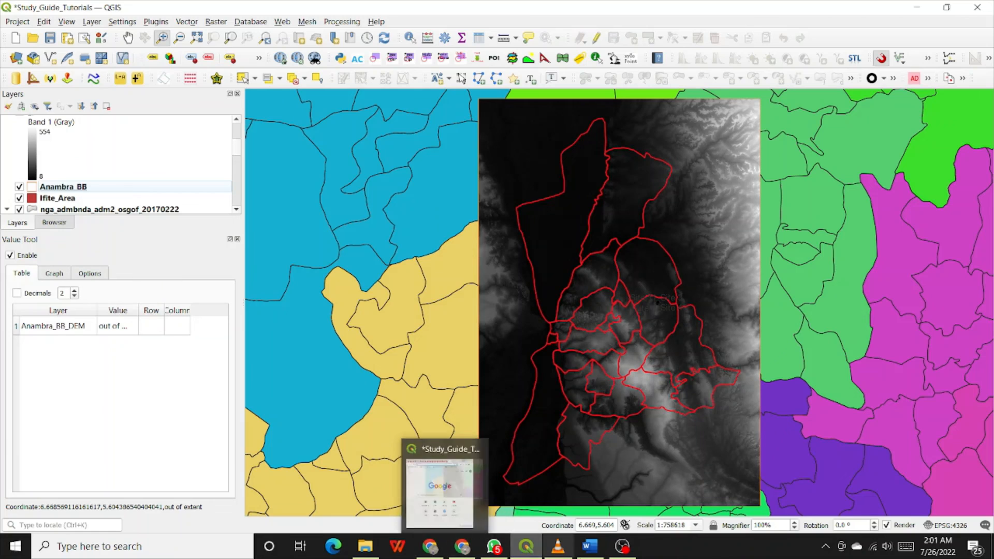
{"action": "left_click", "coordinate": [601, 541]}
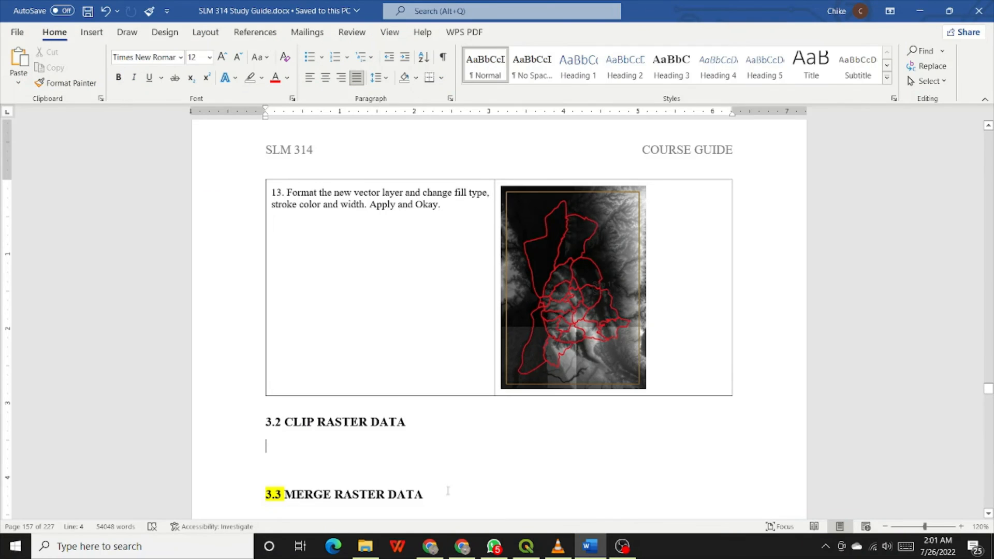
{"action": "scroll", "coordinate": [393, 458], "scroll_direction": "down", "scroll_amount": 3}
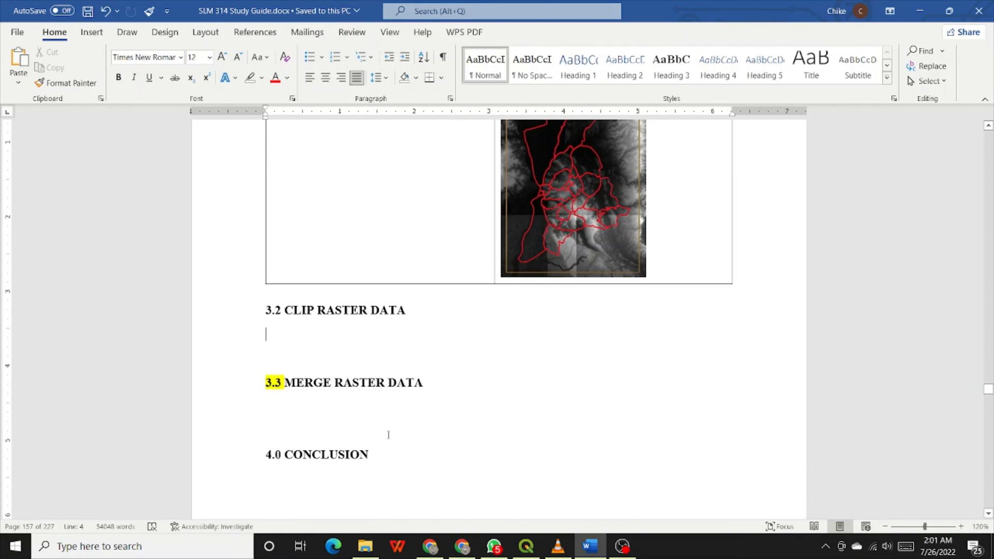
{"action": "scroll", "coordinate": [387, 430], "scroll_direction": "down", "scroll_amount": 1}
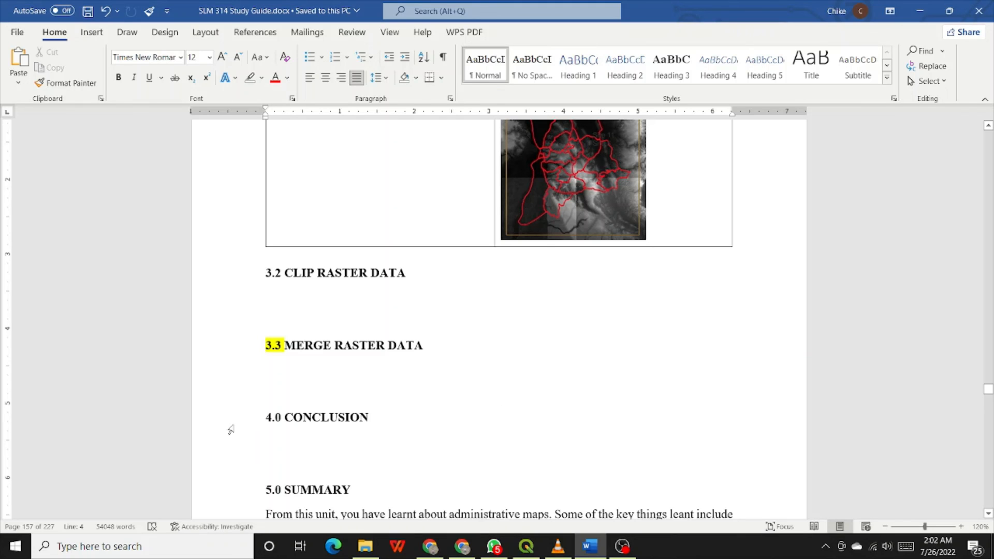
{"action": "left_click", "coordinate": [592, 549]}
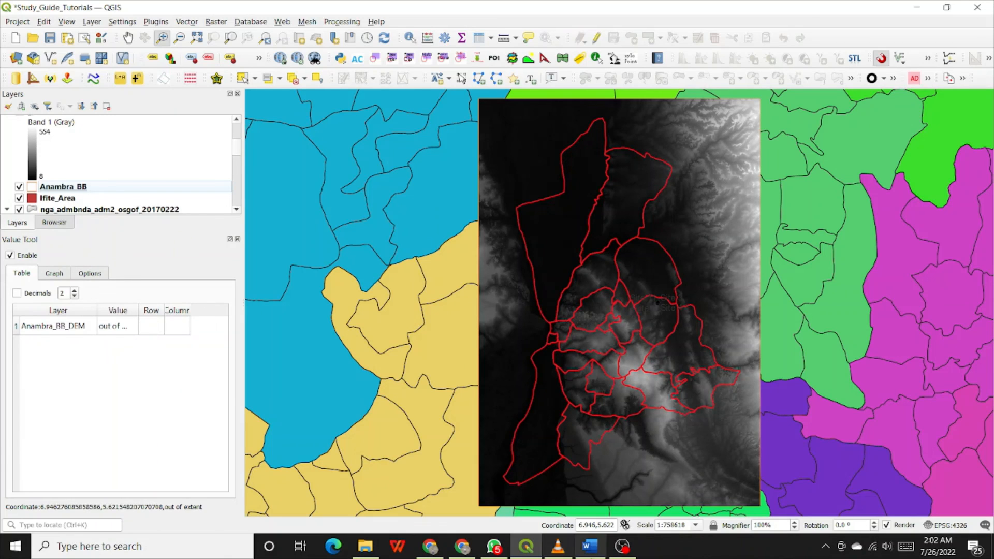
{"action": "left_click", "coordinate": [630, 553]}
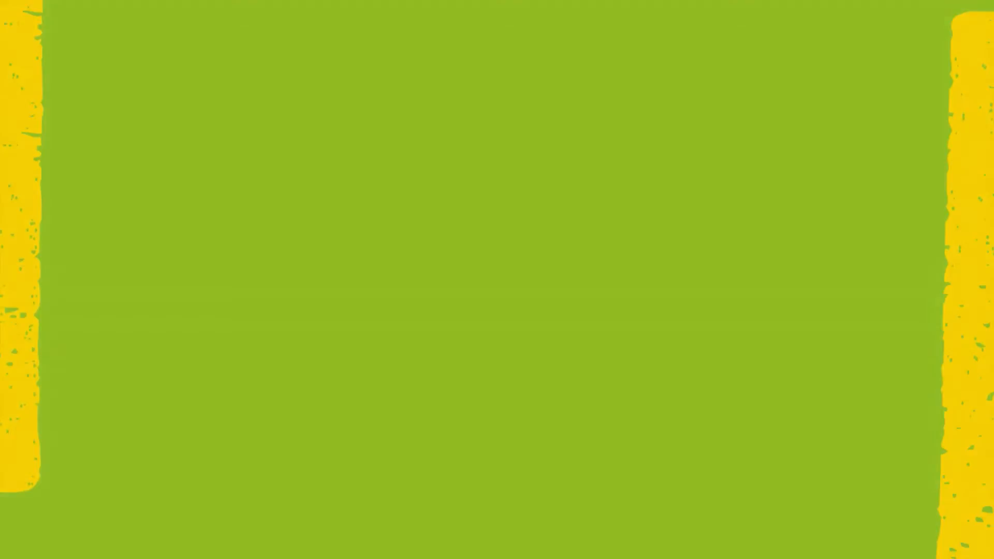